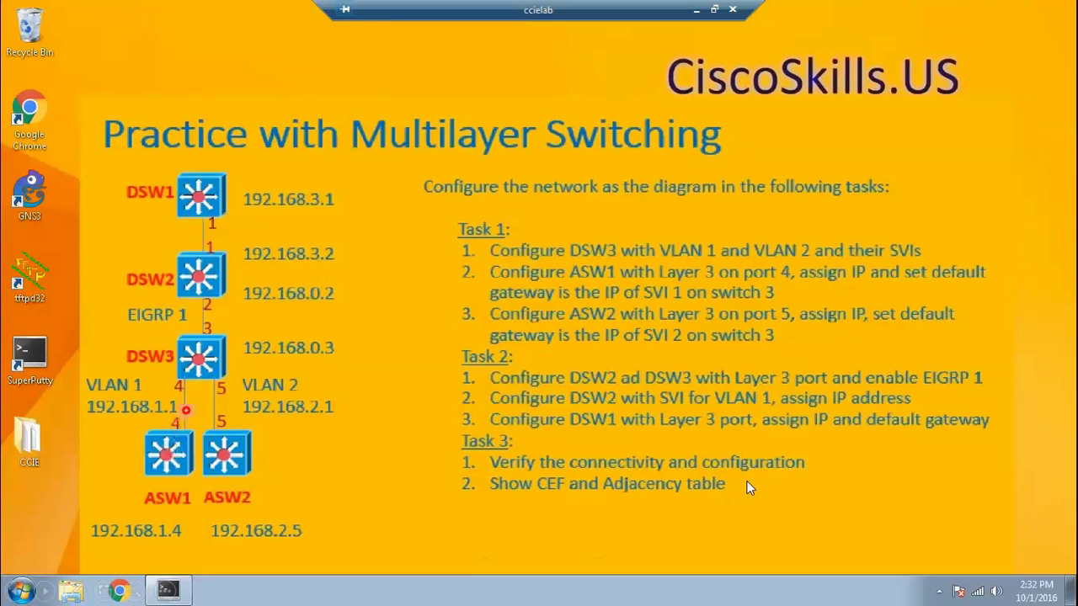
Switch to the DSW3 console in SuperPuTTY, enter global configuration mode and create VLAN 2.
left_click(168, 589)
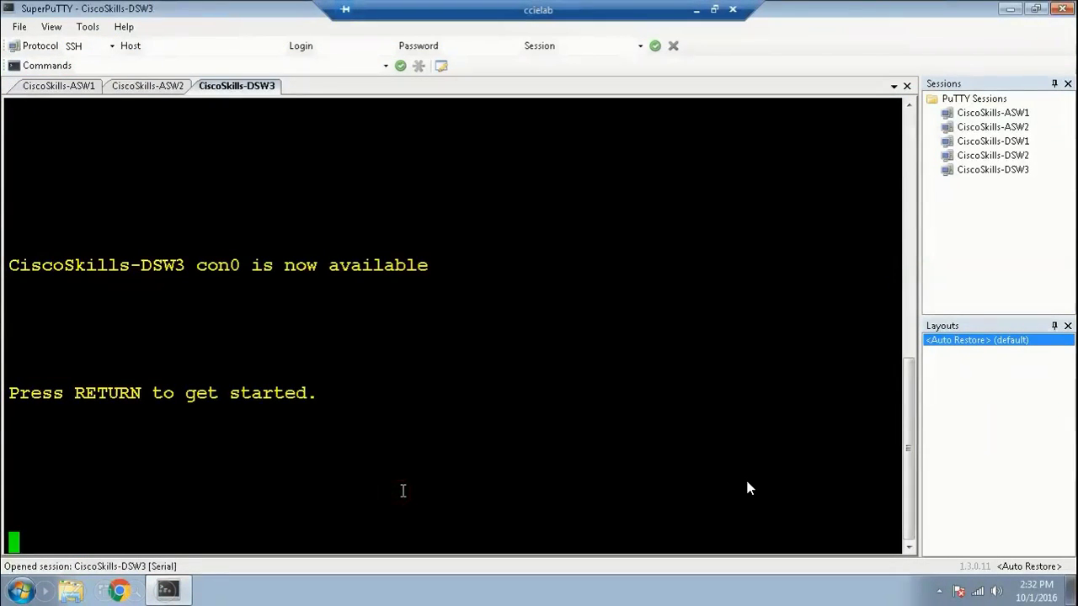
key("Return")
type("en")
key("Return")
type("conf t")
key("Return")
type("vlan 2")
key("Return")
type("exit")
key("Return")
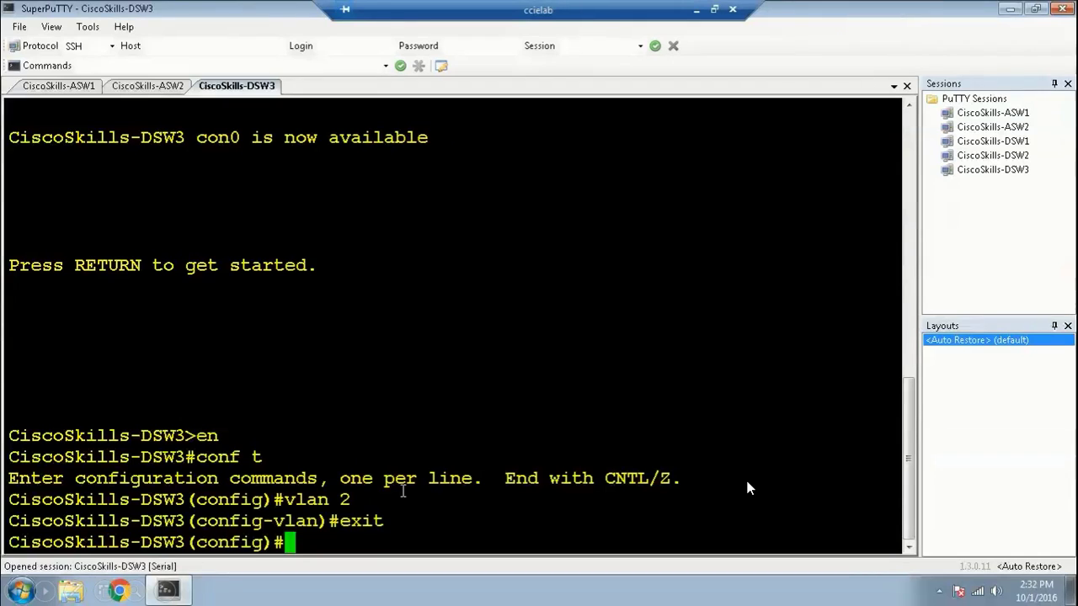
Assign IP address 192.168.1.1 with mask 255.255.255.0 to the VLAN 1 interface on DSW3.
type("i")
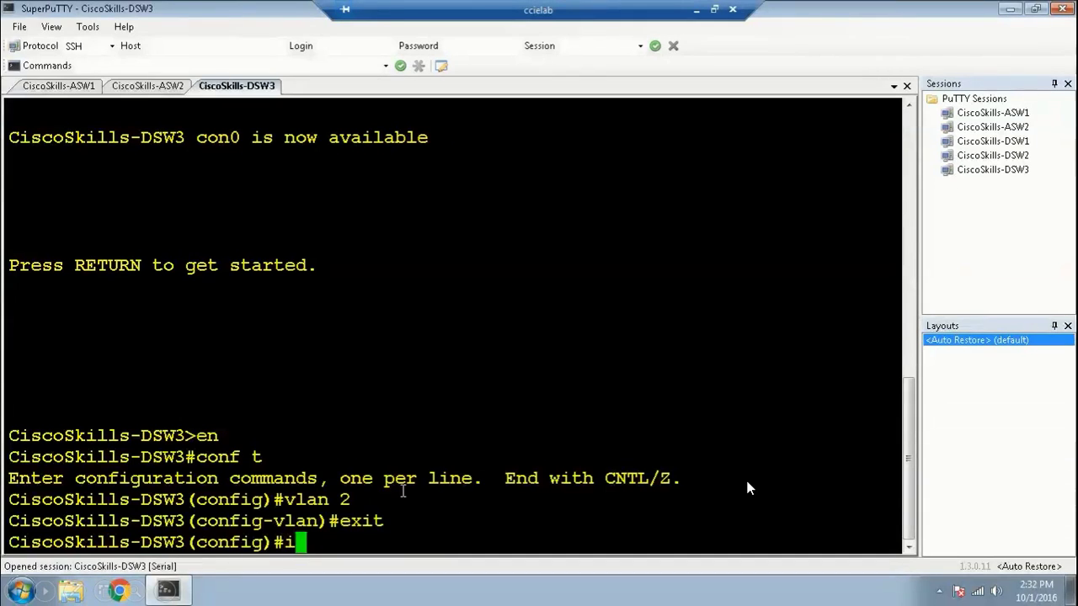
type("nt vlan 1")
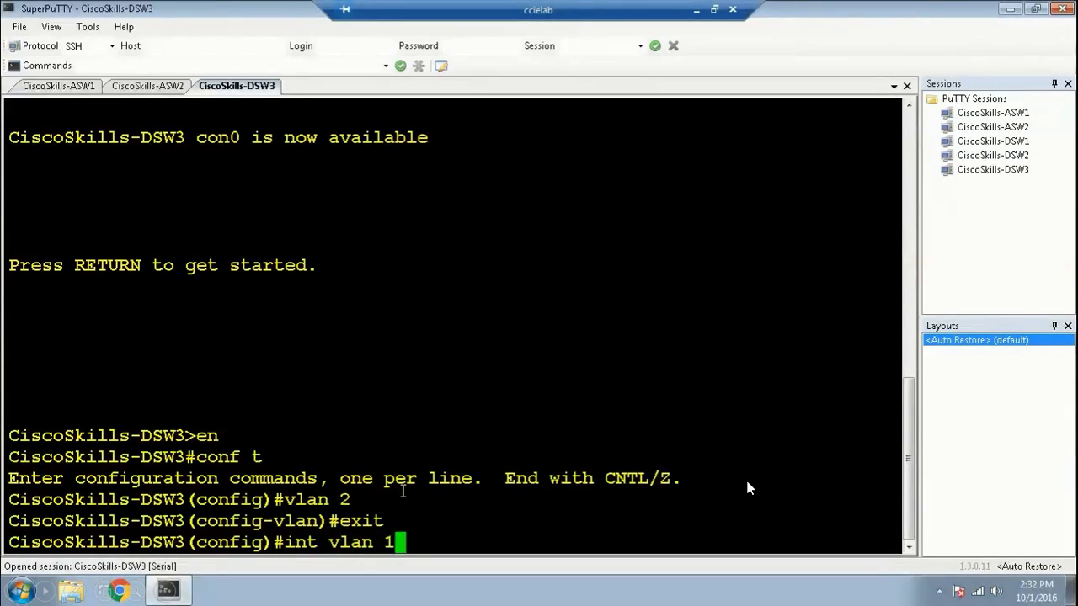
key("Return")
type("ip")
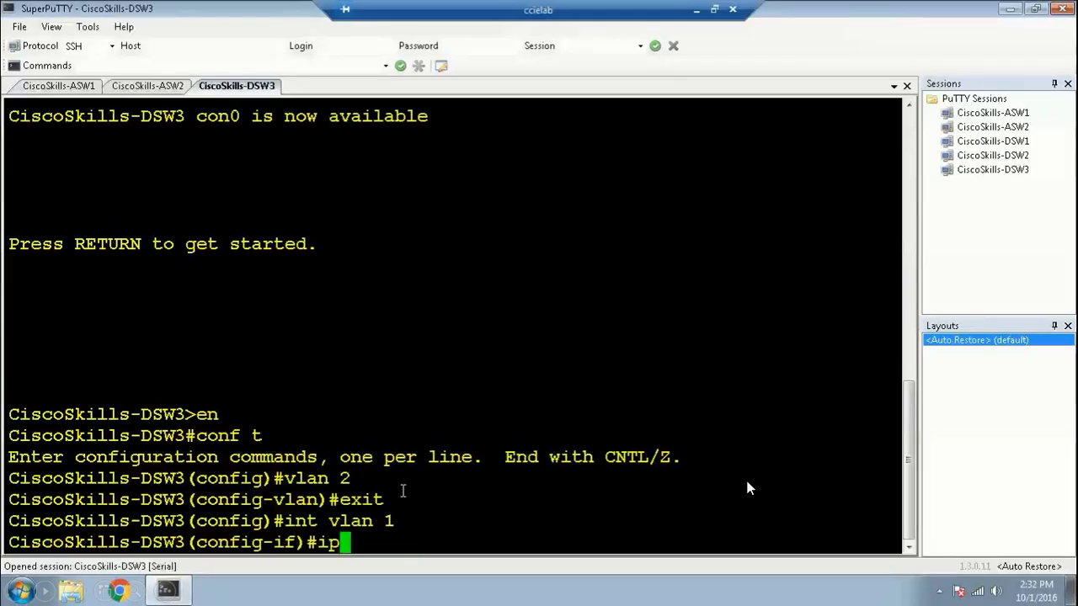
type(" add 192")
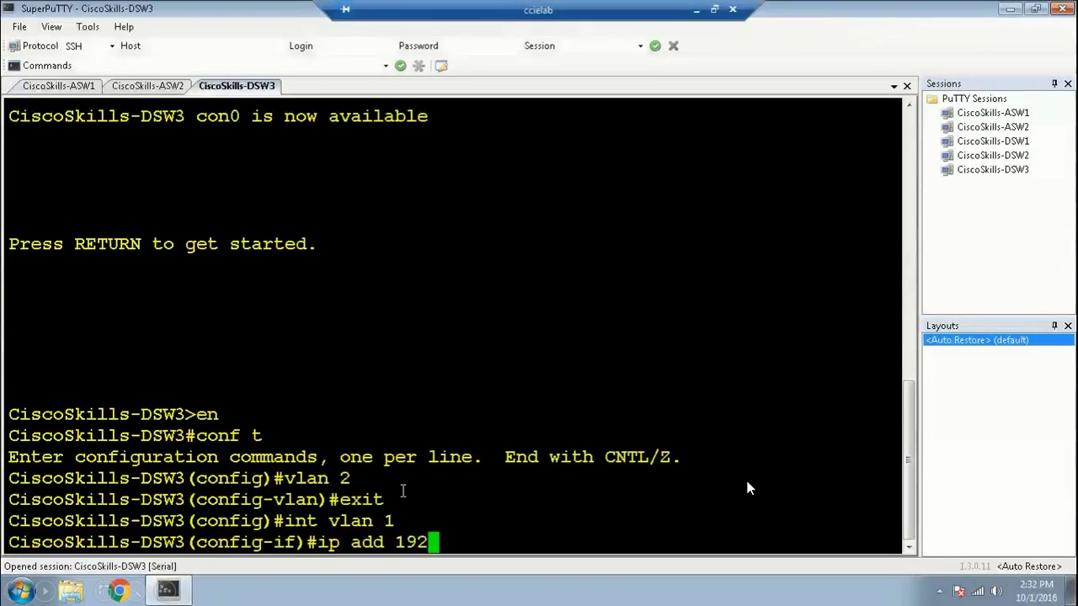
type(".1")
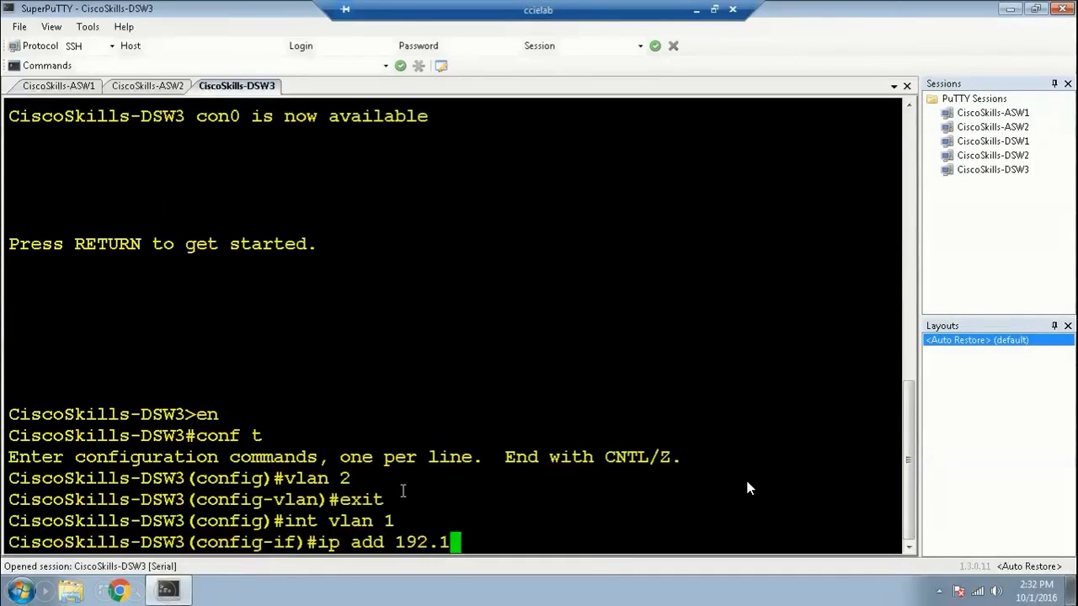
type("68")
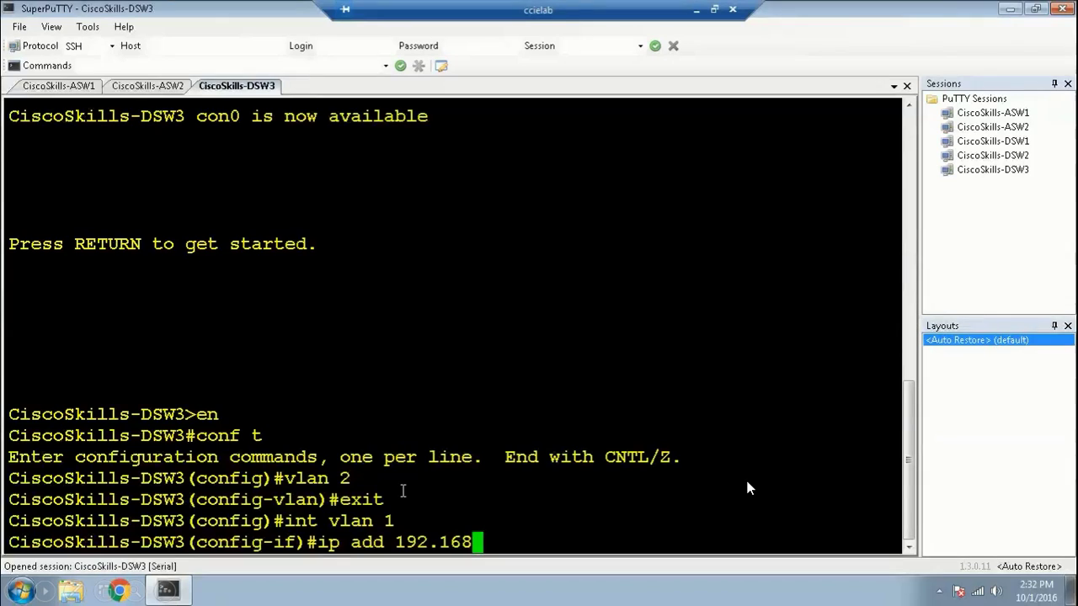
type(".1.1 ")
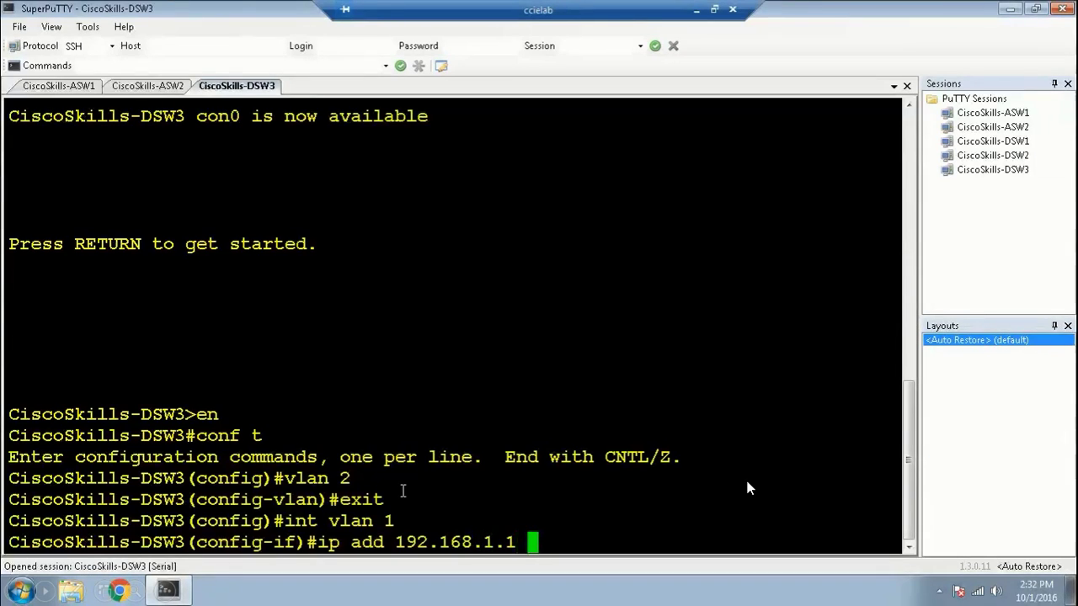
type("255.25")
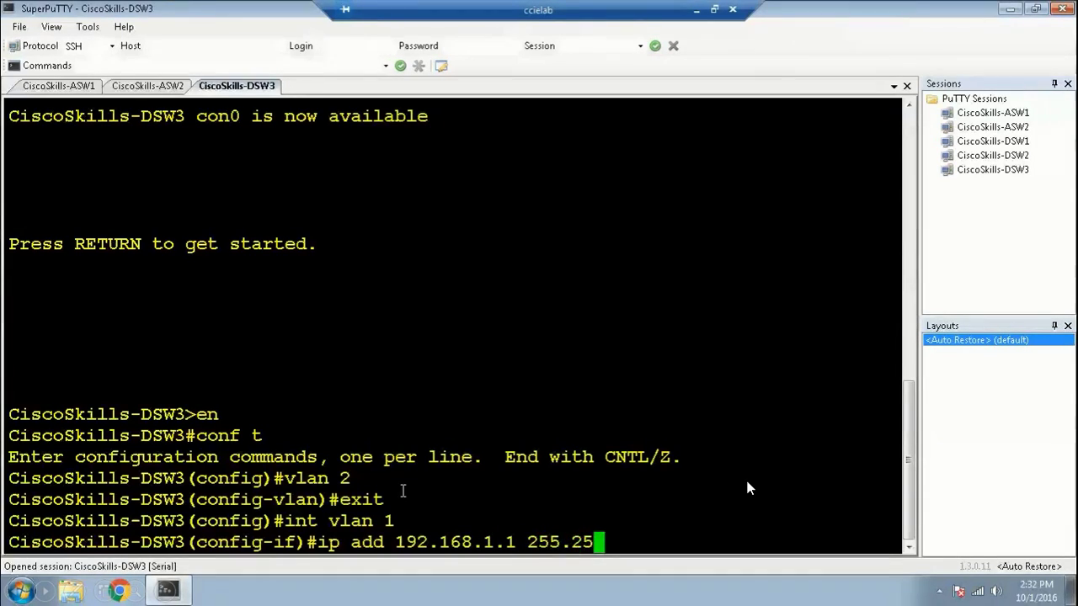
type("5.255.")
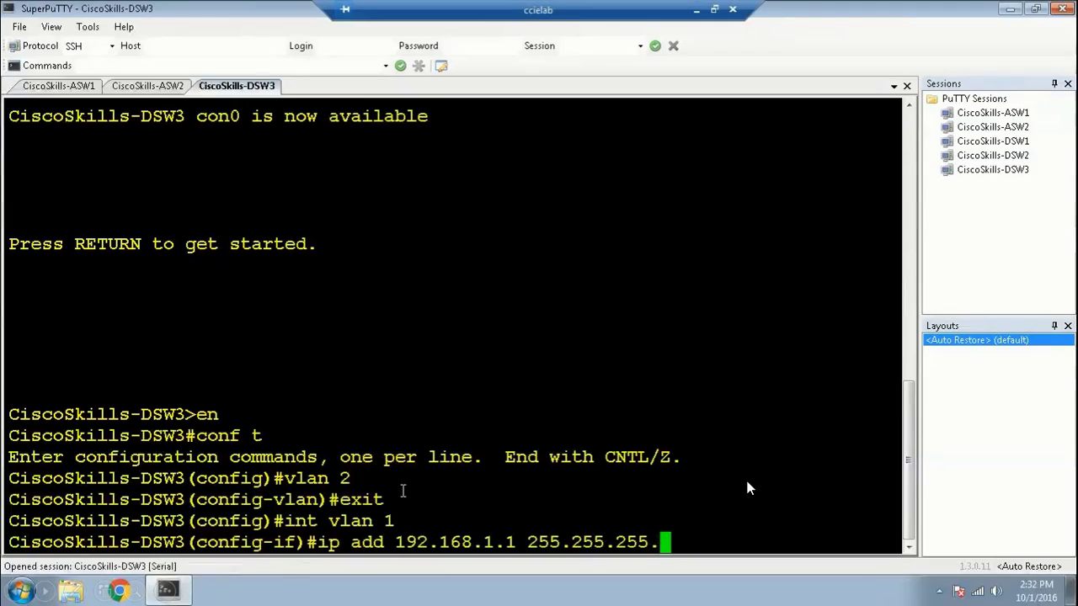
type("0")
key("Return")
type("exit")
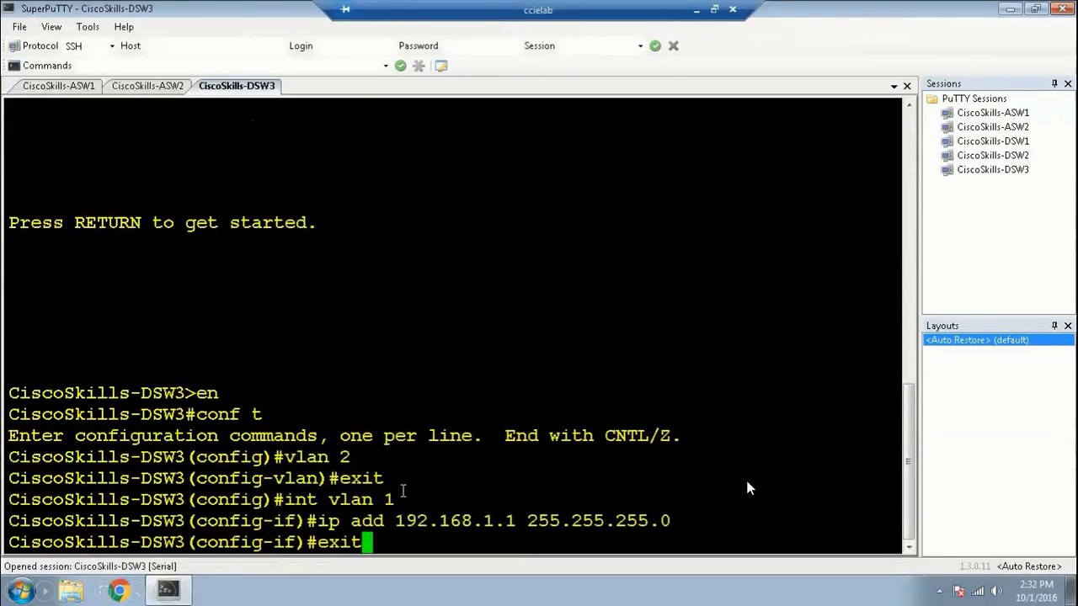
key("Return")
Assign IP address 192.168.2.1 with mask 255.255.255.0 to the VLAN 2 interface on DSW3.
type("int ")
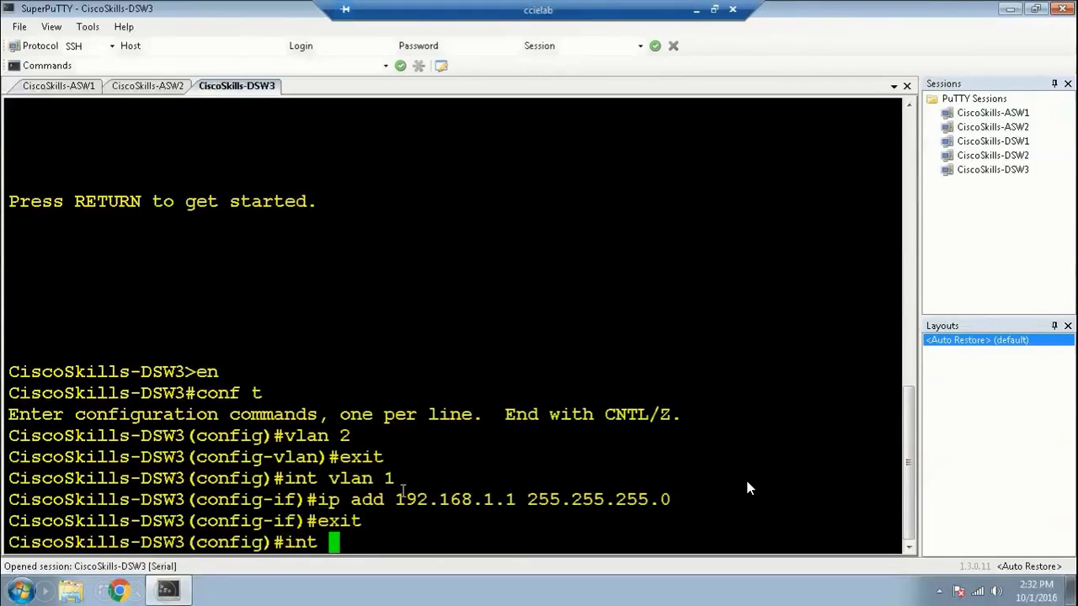
type("vlan 2")
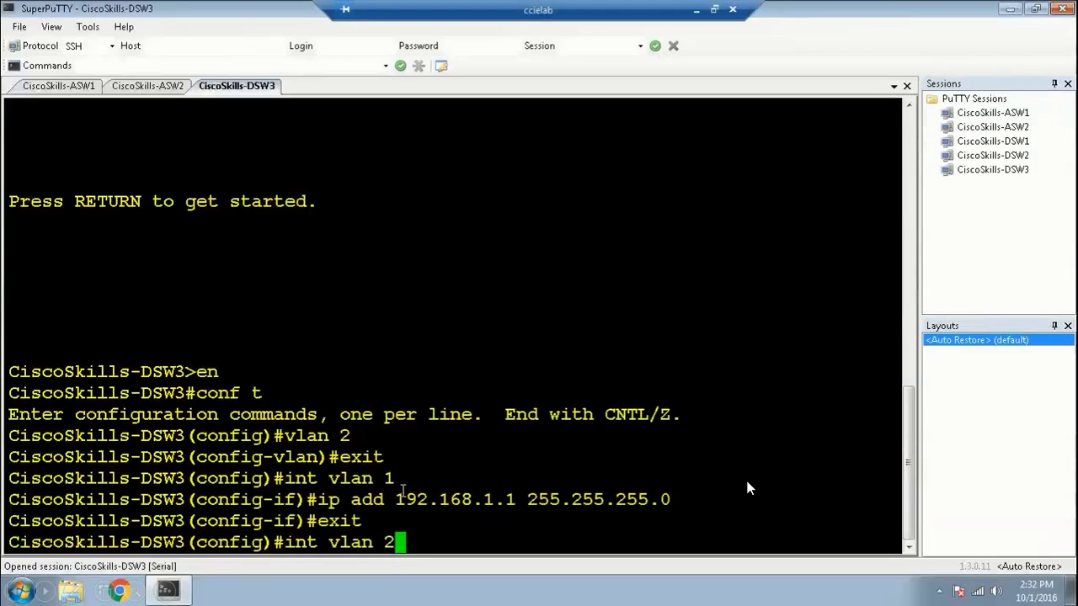
key("Return")
type("ip add 192.168.")
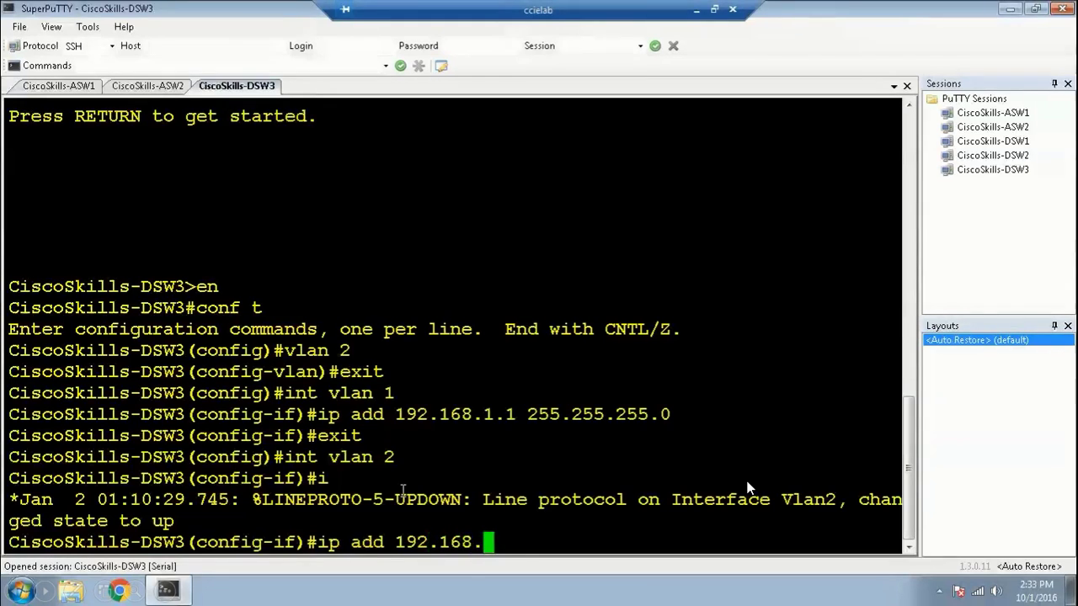
type("2.1 255.255.255.0")
key("Return")
type("exit")
key("Return")
Set the access VLAN of DSW3 interface g0/5 to VLAN 2 and return to privileged mode.
type("int g0")
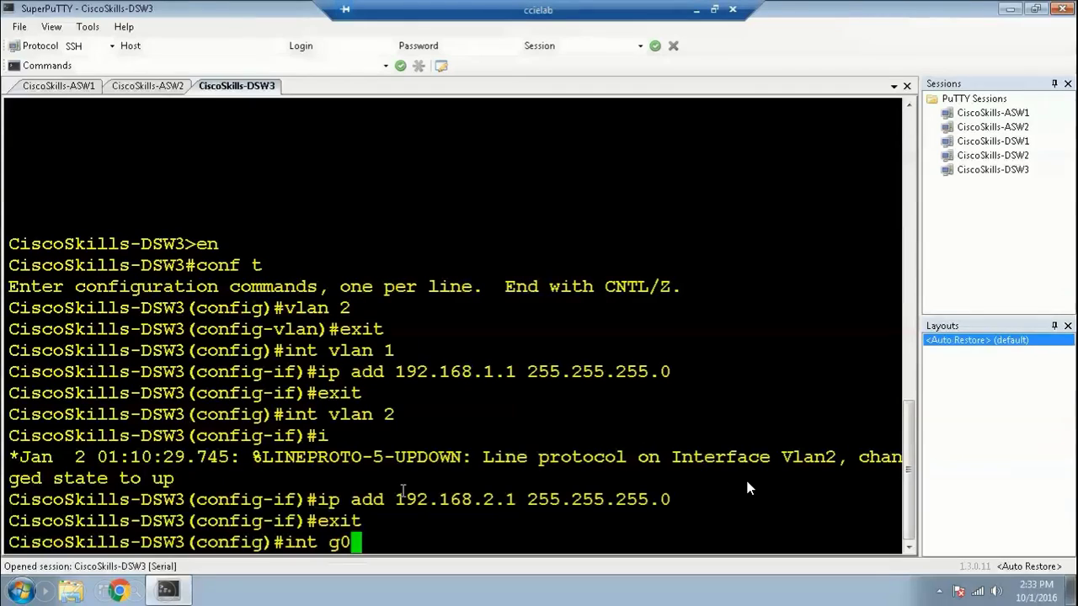
type("/5")
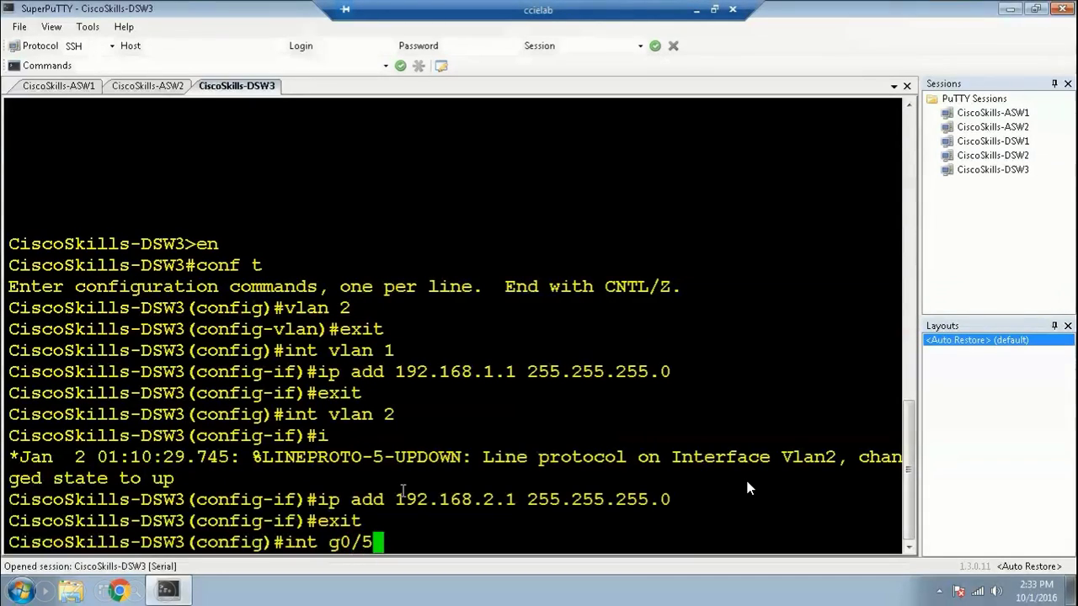
key("Return")
type("swich")
key("Return")
type("swichport")
key("Return")
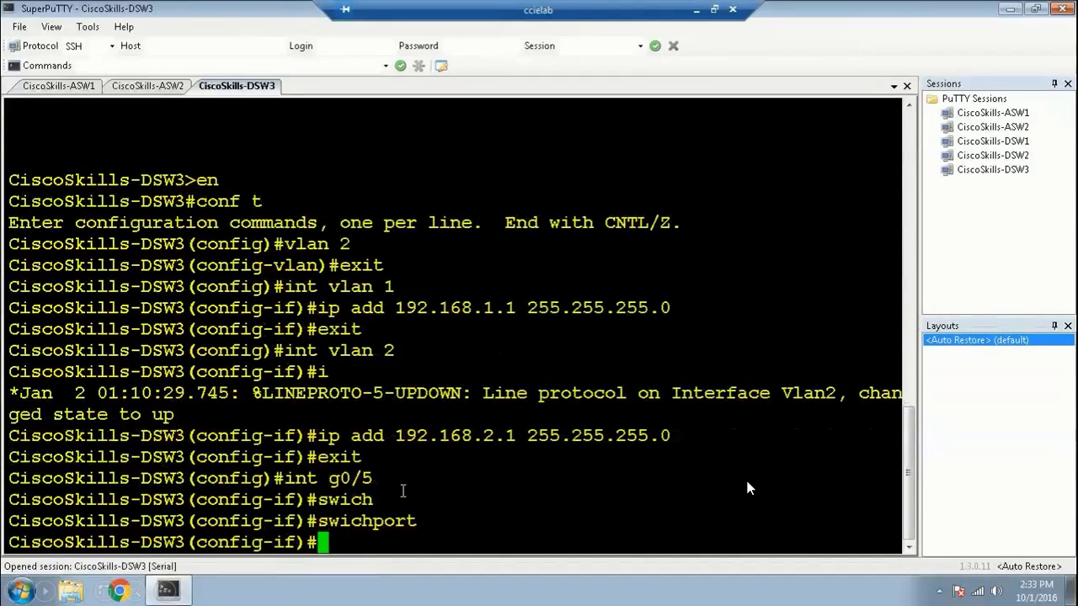
type("switch")
key("Tab")
type("a")
key("Tab")
type("vlan")
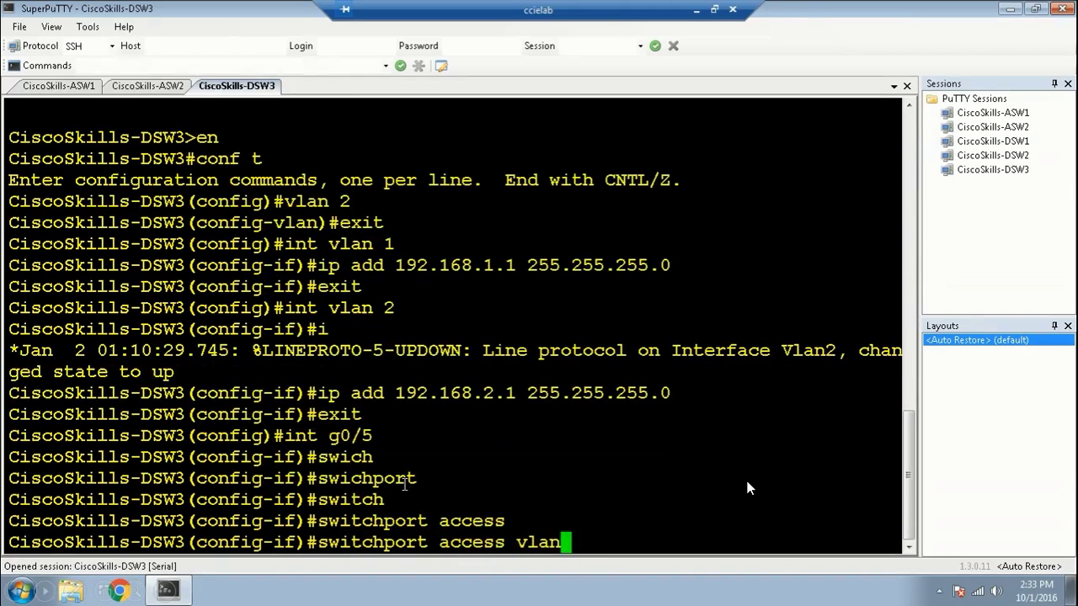
type(" 2")
key("Return")
type("end")
key("Return")
Display DSW3's VLAN table and the switchport details of interface g0/5.
type("sho vlan")
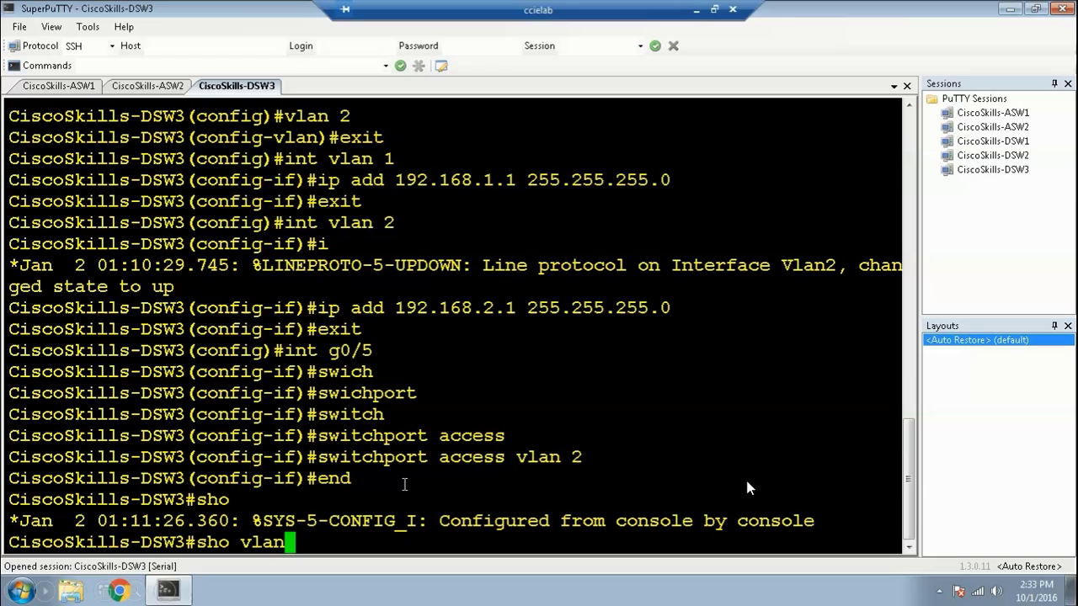
key("Return")
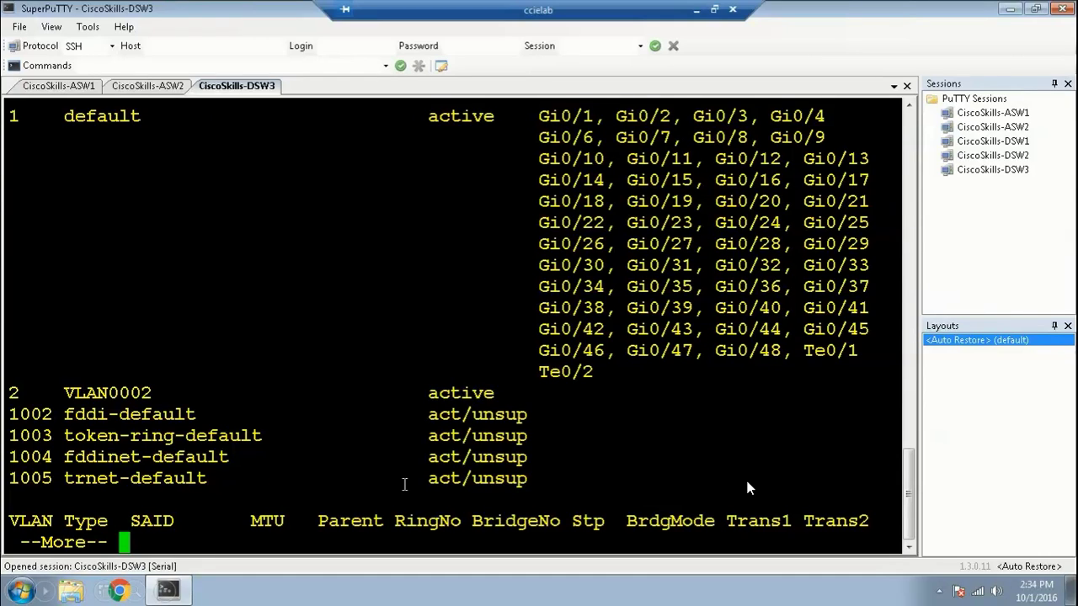
type("qs")
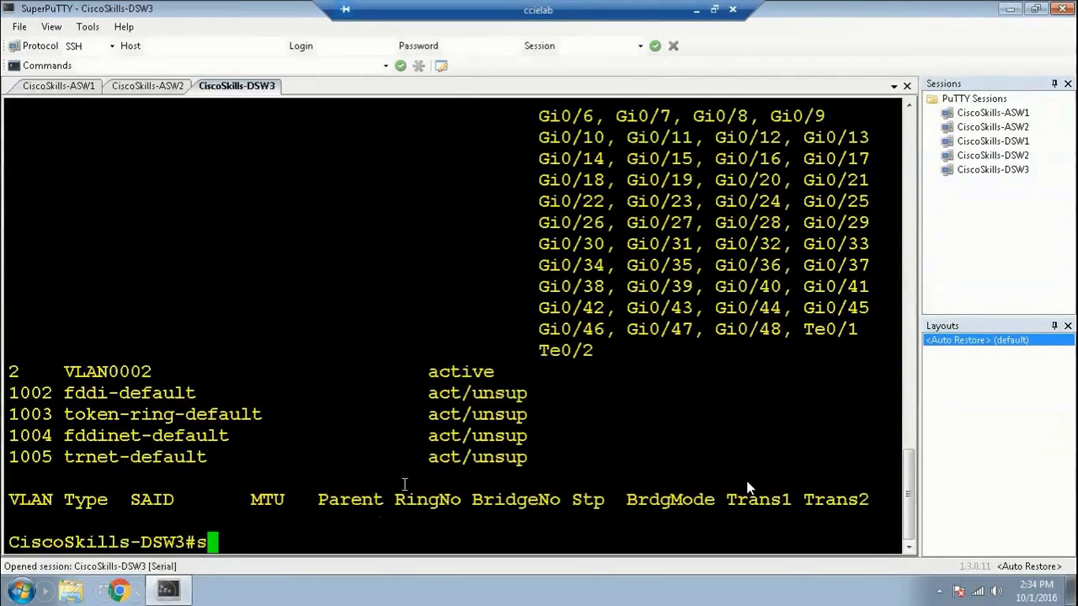
type("ho int ")
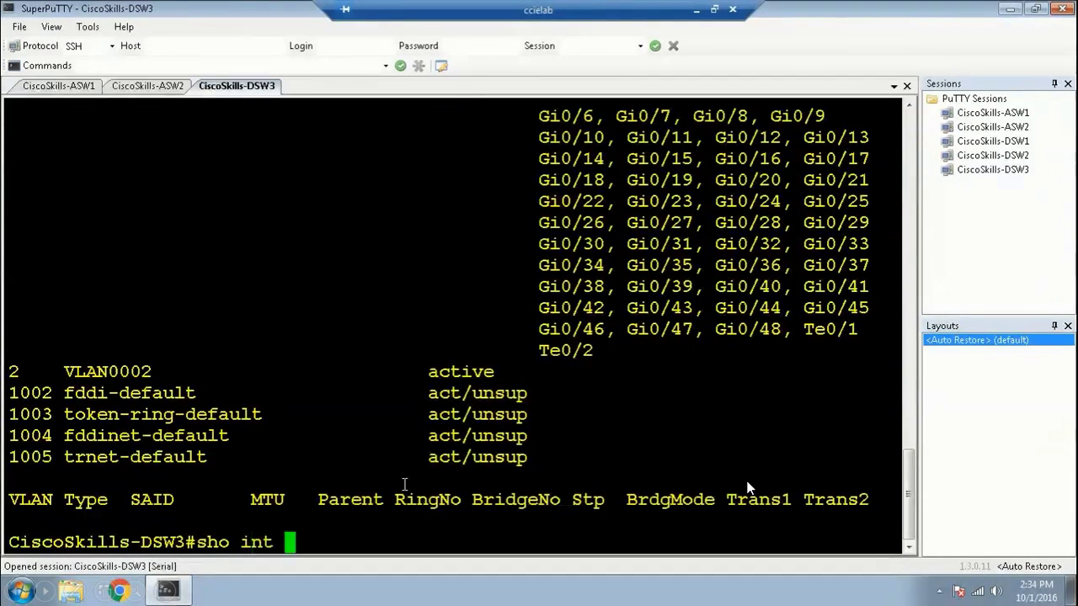
type("g0/5")
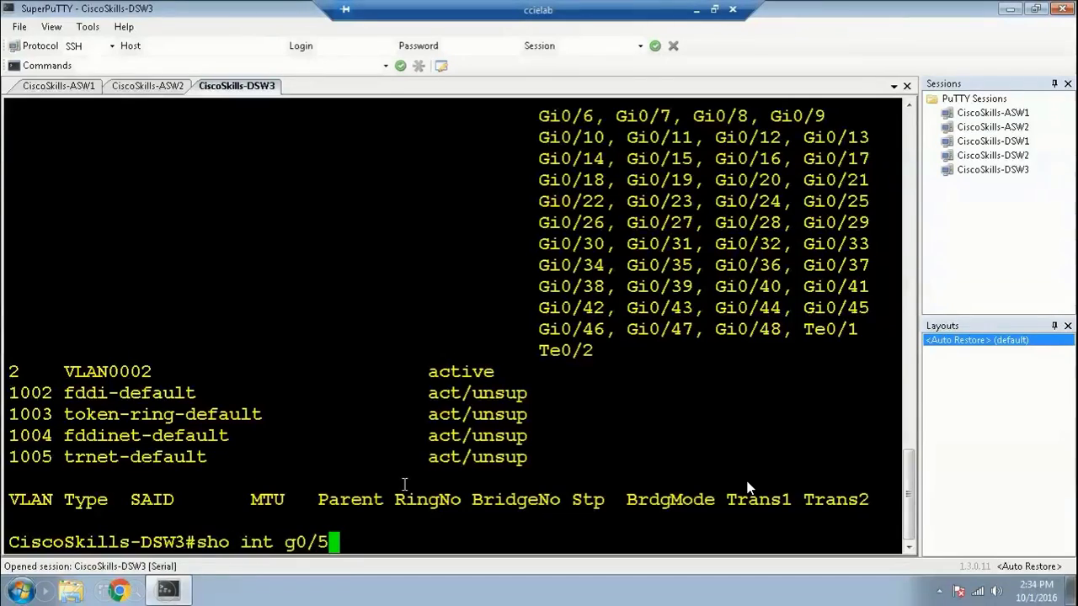
key("Return")
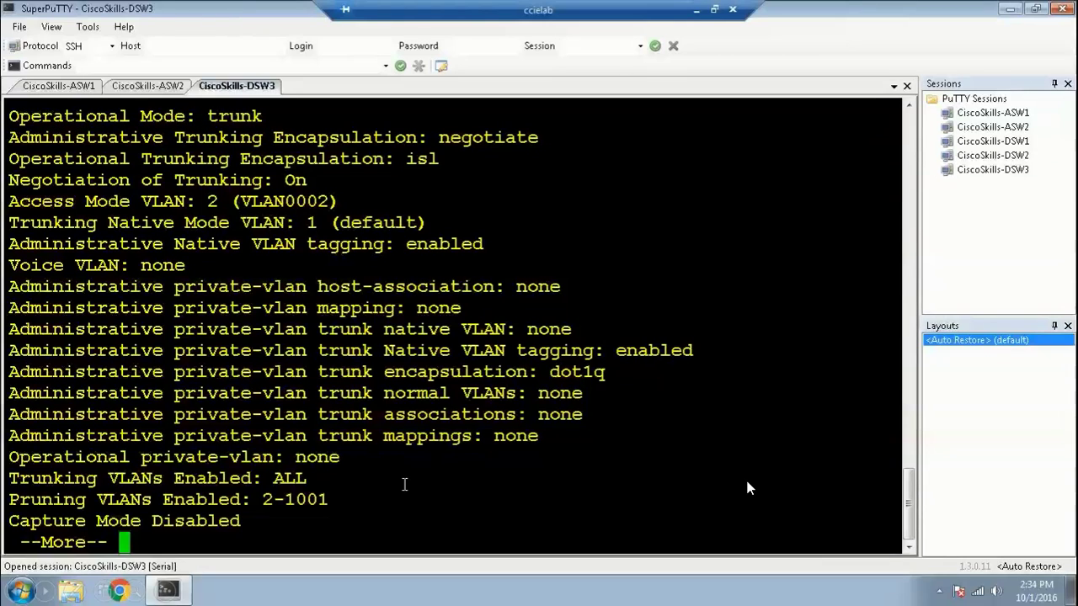
key("space")
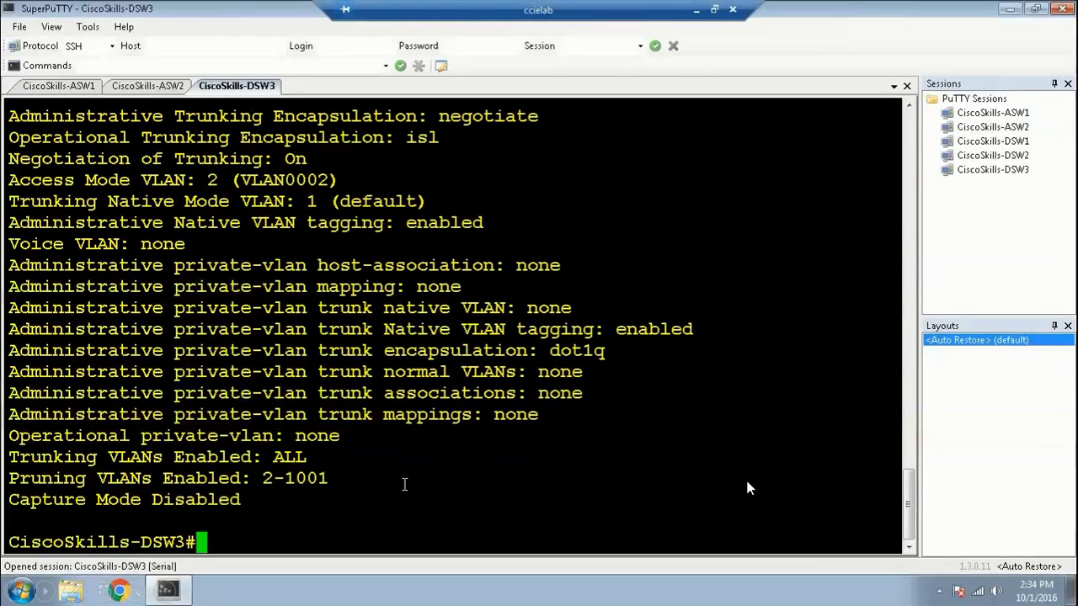
Set DSW3 interface g0/5 to switchport mode access and display the VLAN table again.
type("con")
type("int")
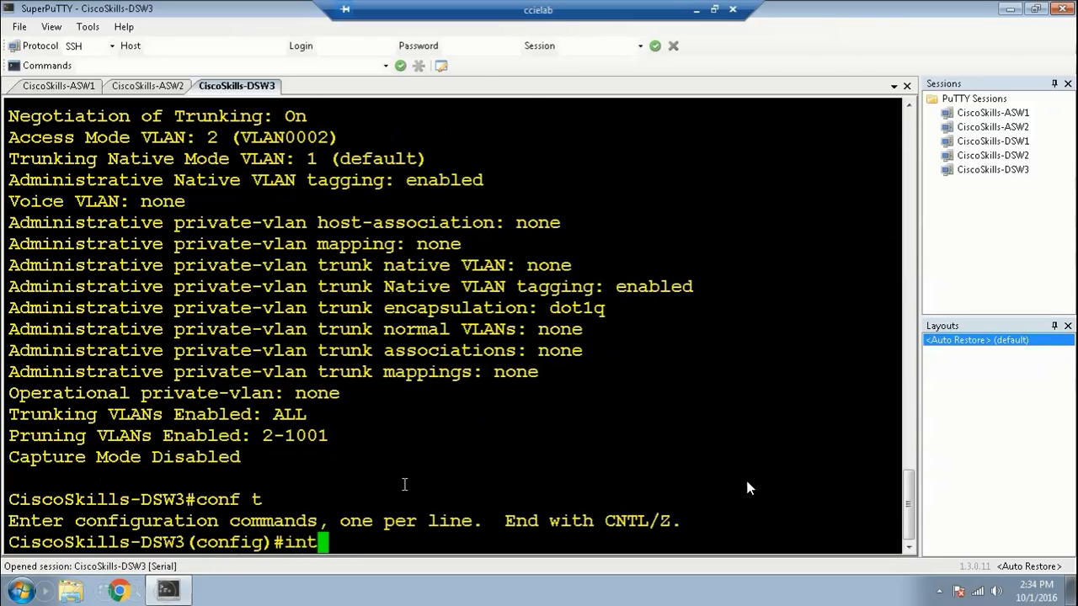
type(" g0/5")
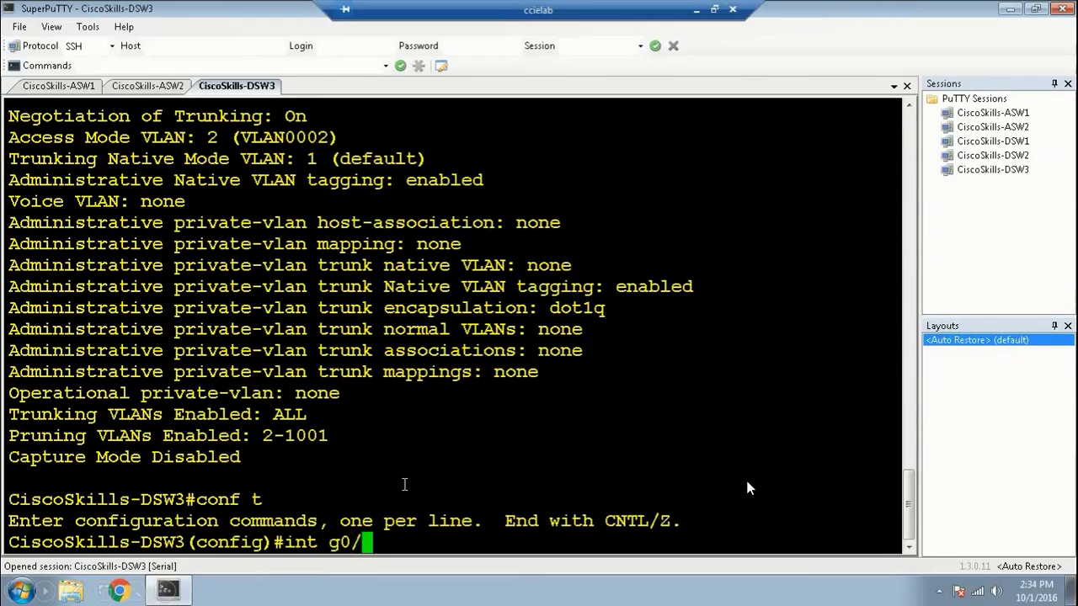
key("Return")
type("switch")
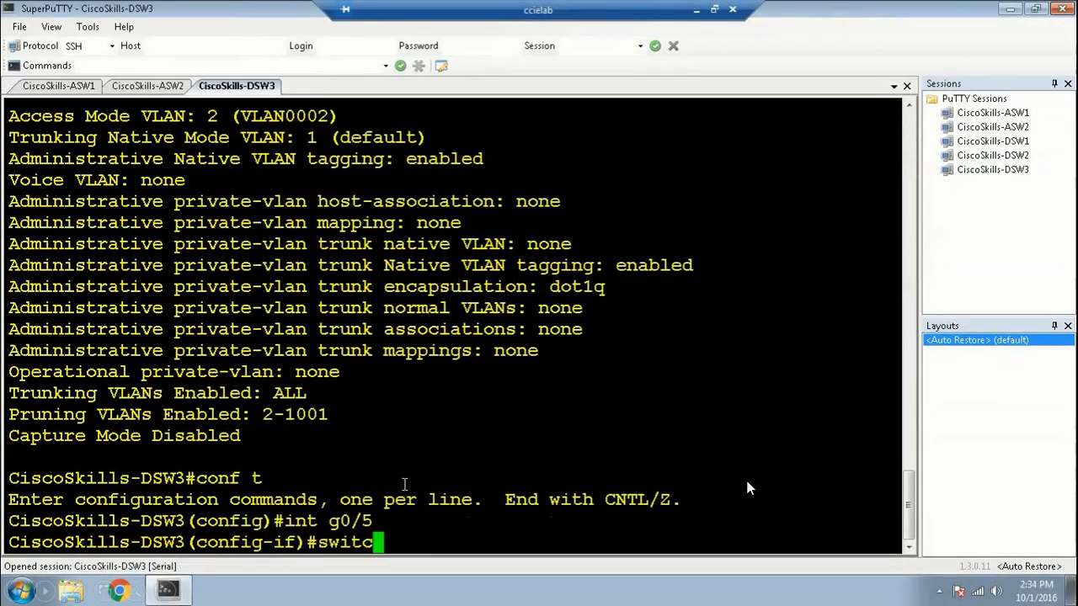
key("Tab")
type("mode")
key("Tab")
type("access")
key("Return")
type("end")
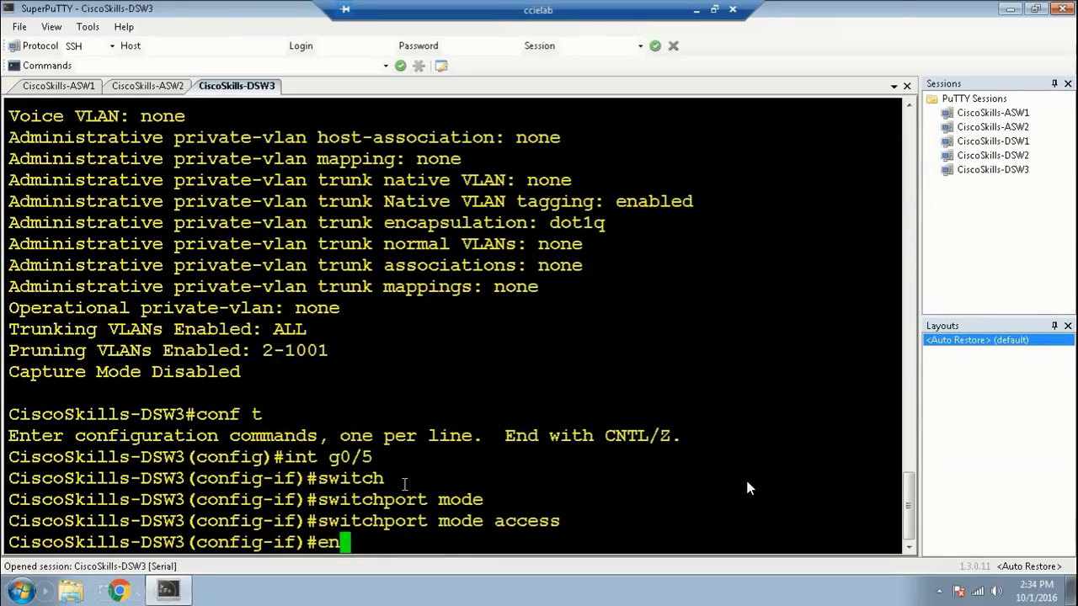
key("Return")
type("sho vl")
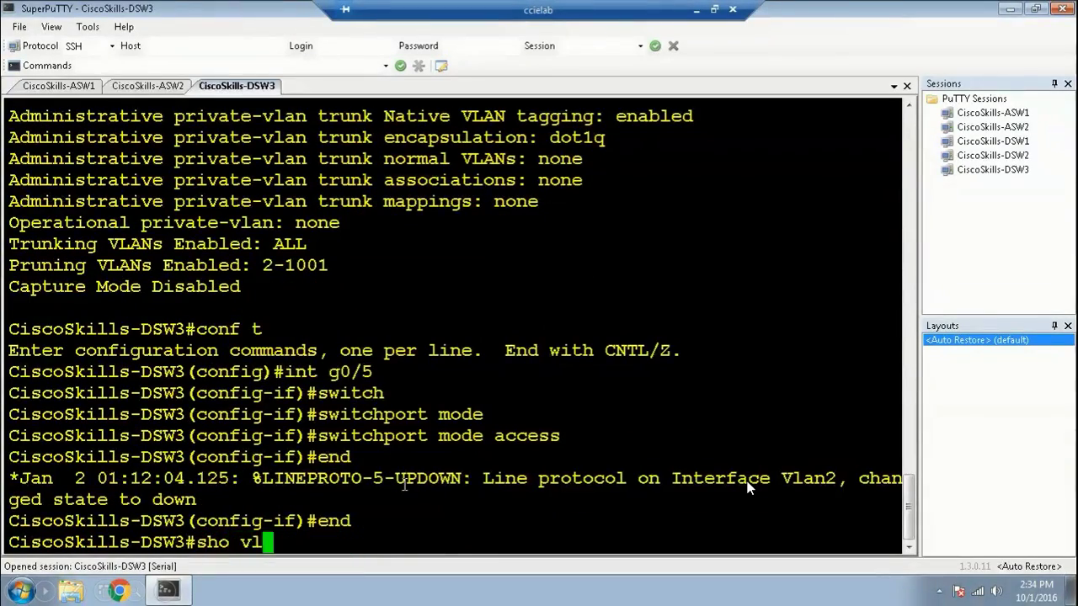
key("Return")
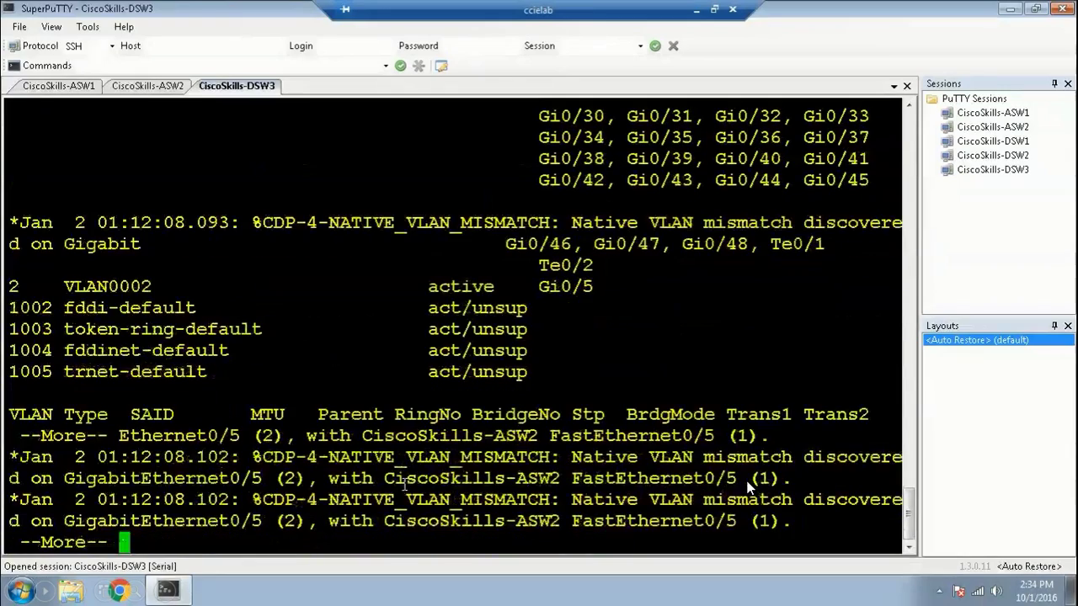
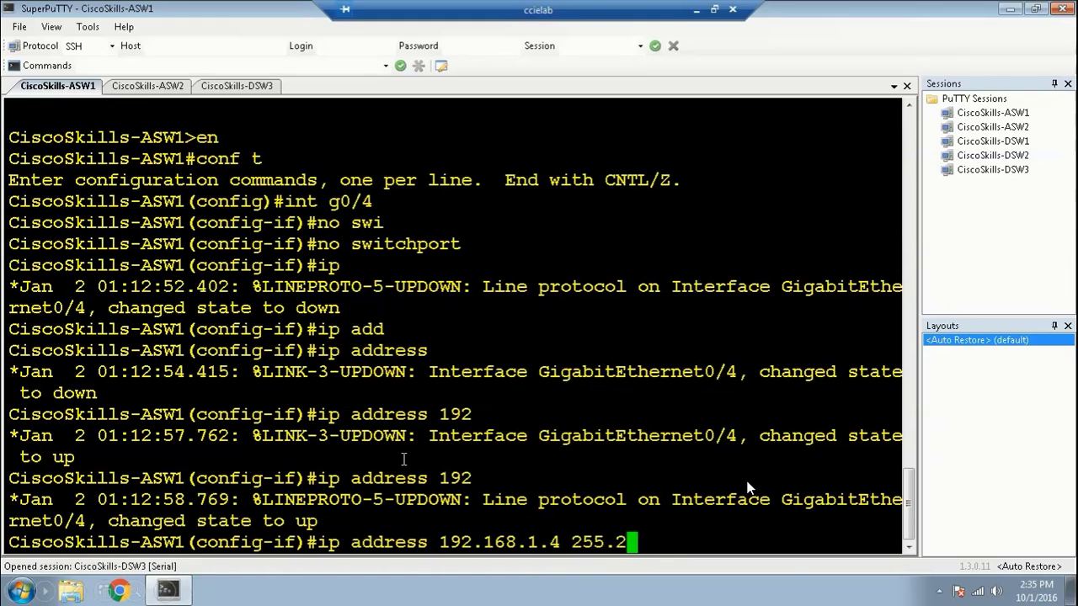
Finish assigning IP address 192.168.1.4 with mask 255.255.255.0 to interface g0/4 on ASW1.
type("55.255.25")
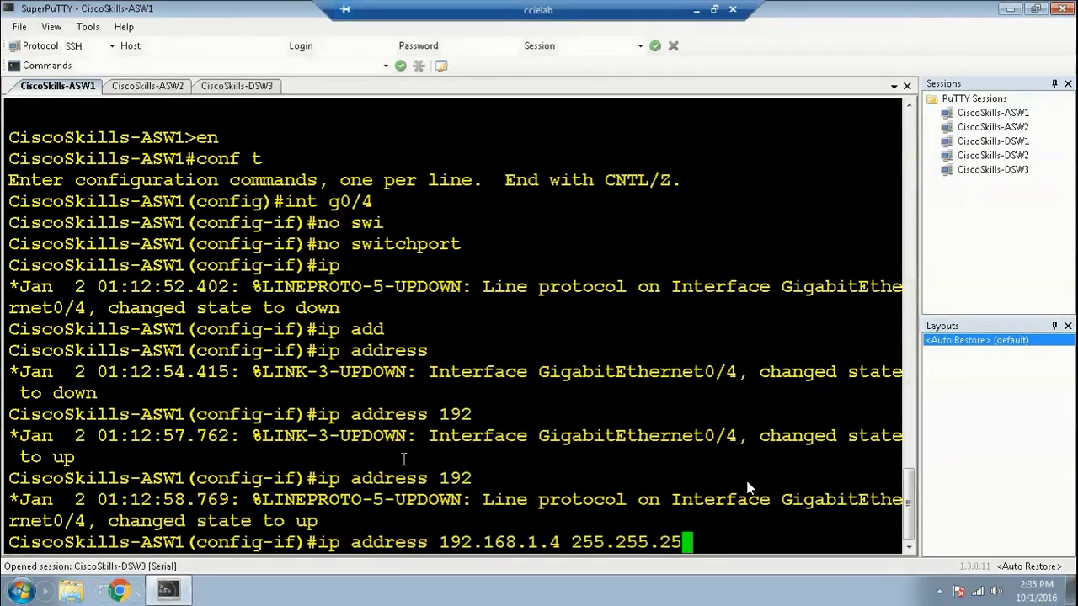
type(".")
type("0")
key("Return")
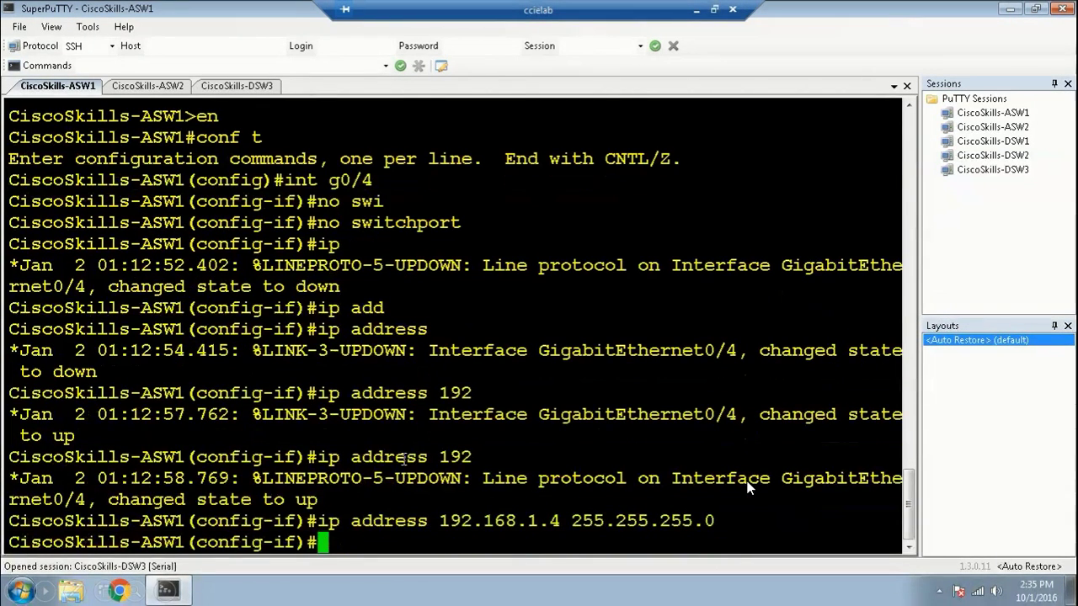
Set ASW1's default gateway to 192.168.1.1 in global configuration and return to privileged mode.
type("exit")
key("Return")
type("?ip de")
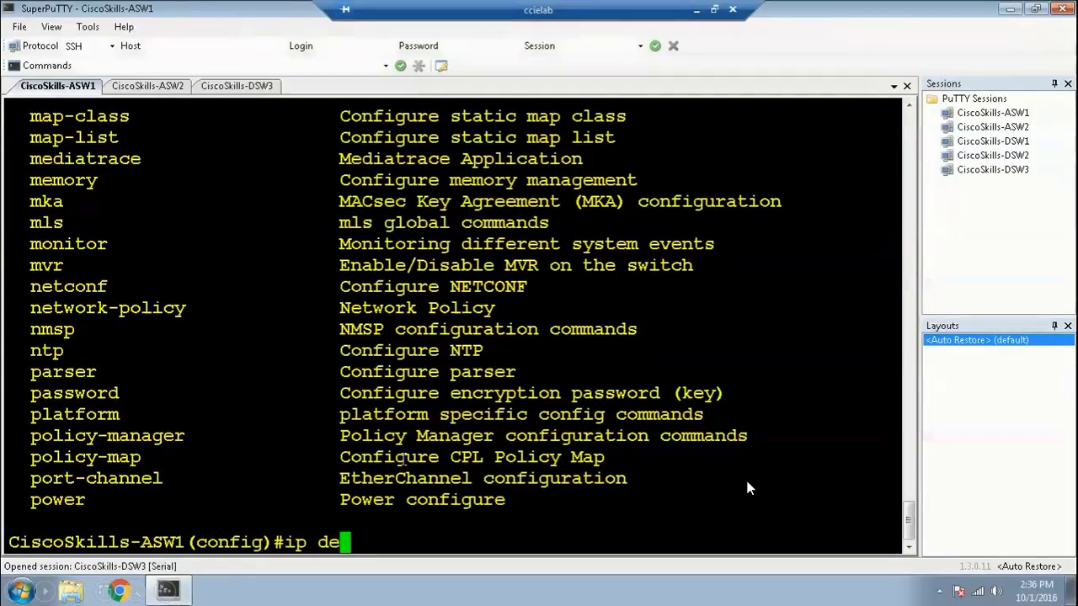
key("Tab")
type("fau")
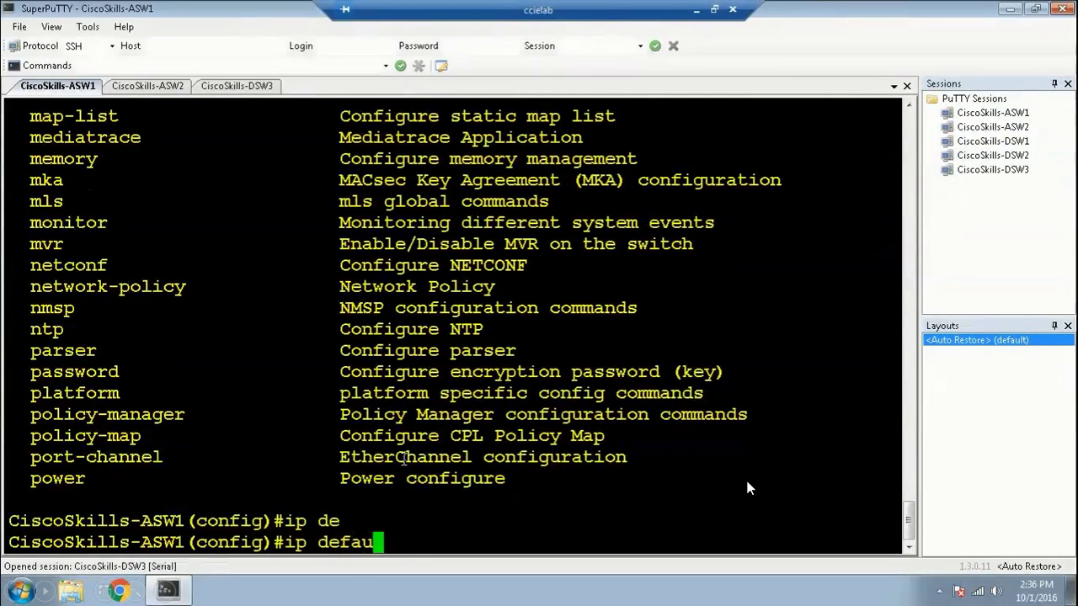
key("Tab")
type("lt-g")
key("Tab")
type("1")
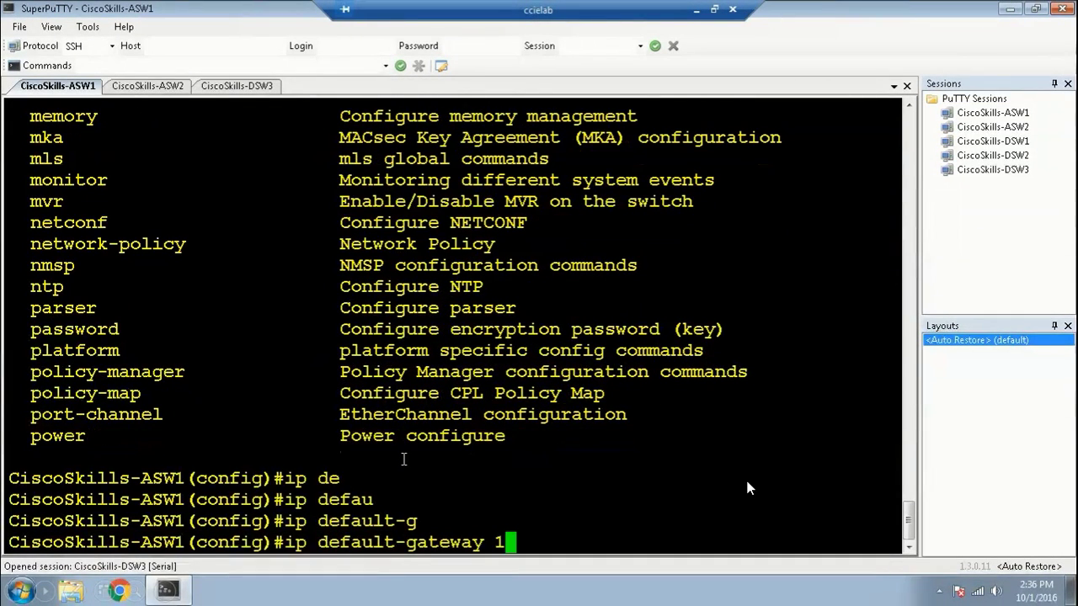
type("92.16")
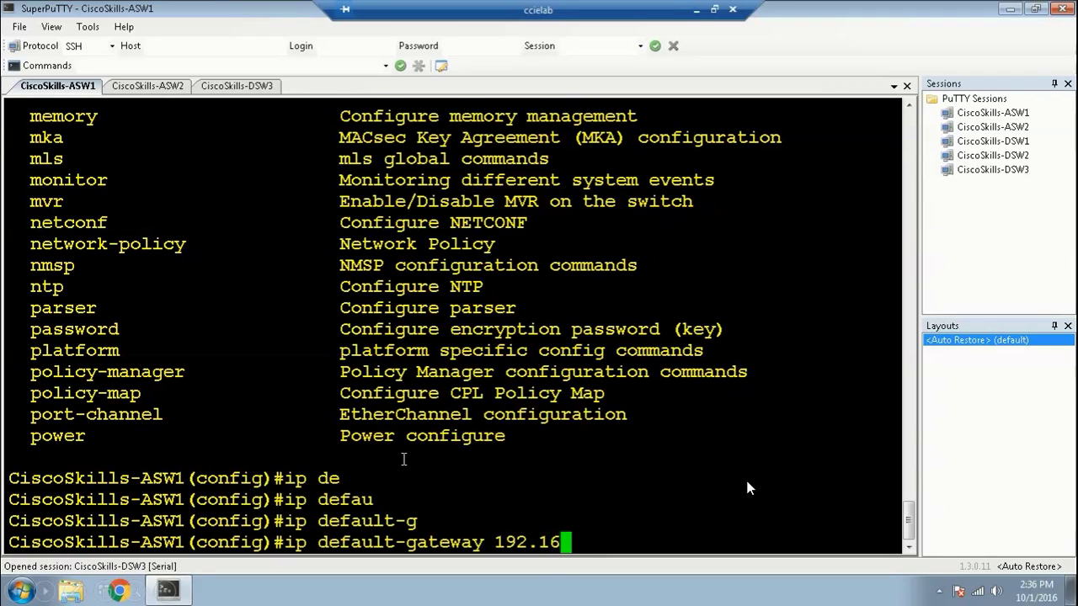
type("8.1.1")
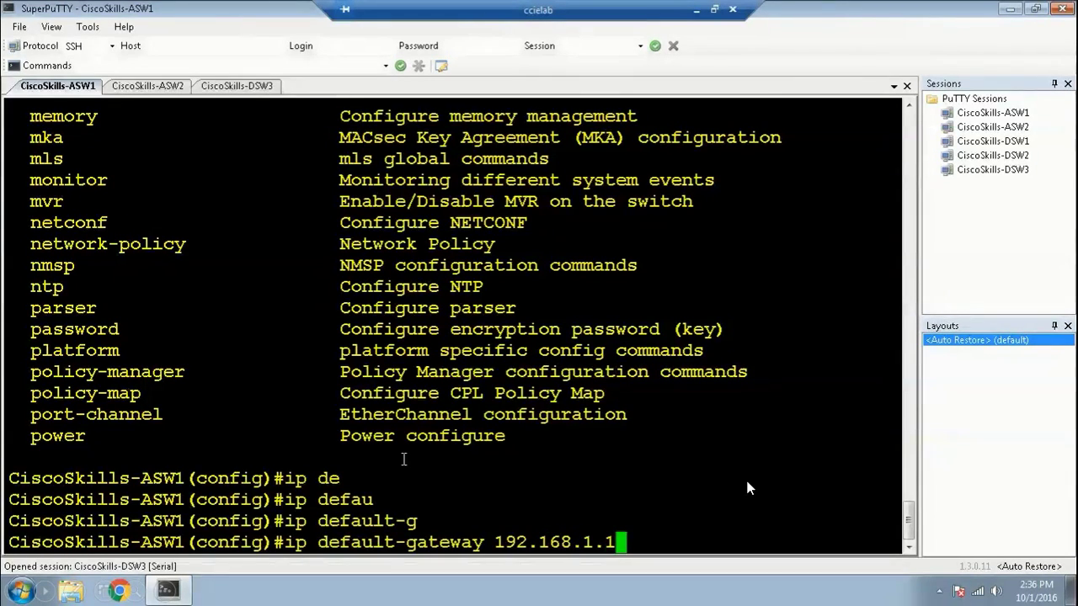
key("Return")
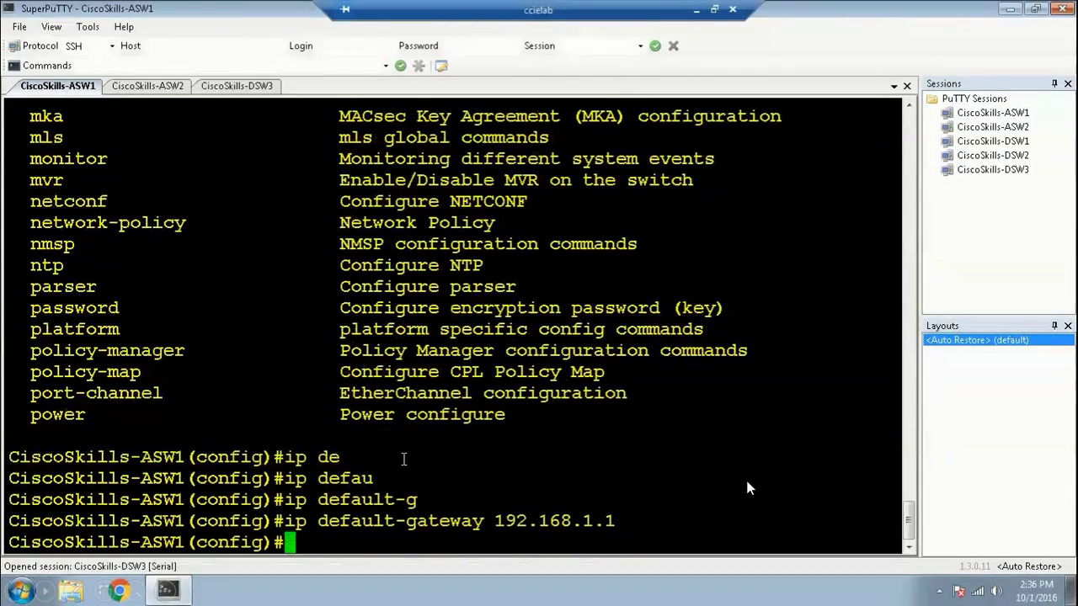
type("e")
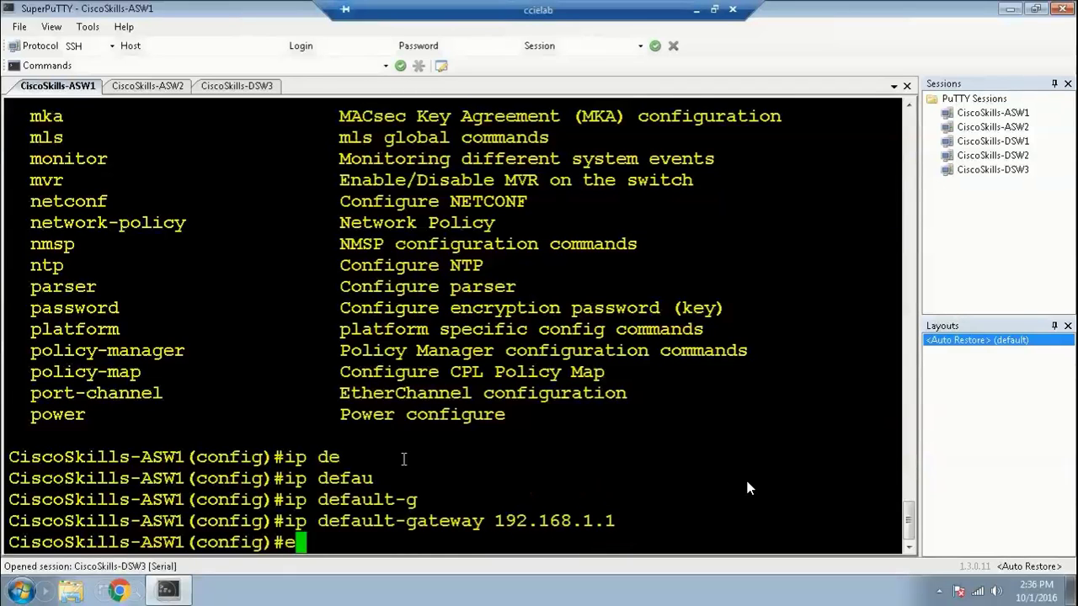
type("nd")
key("Return")
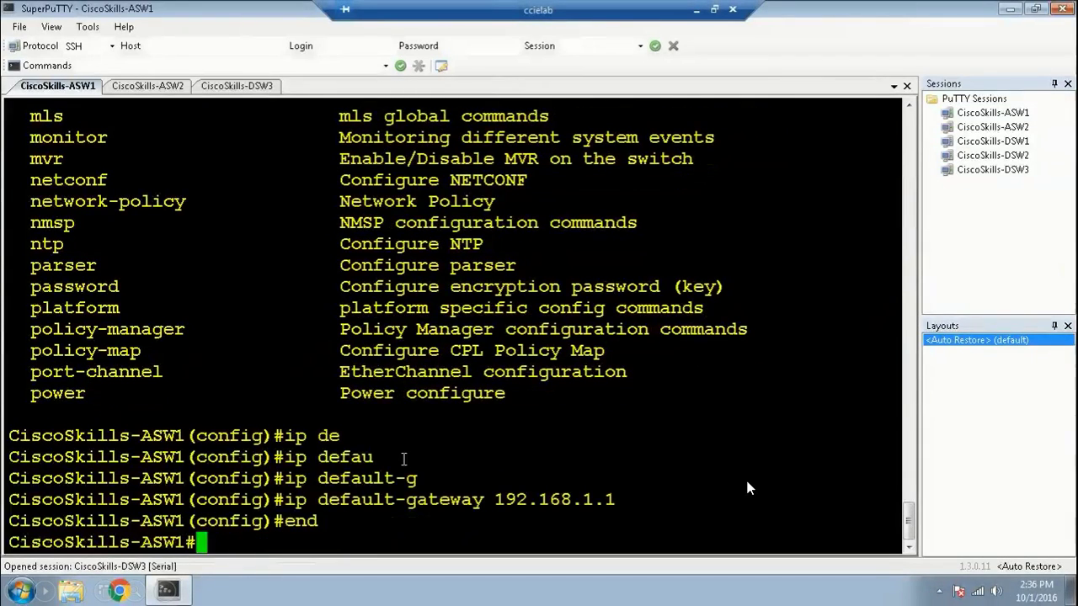
On ASW2, enter global configuration and make interface f0/5 a Layer 3 port with no switchport.
left_click(123, 85)
type("conf t")
key("Return")
type("int ")
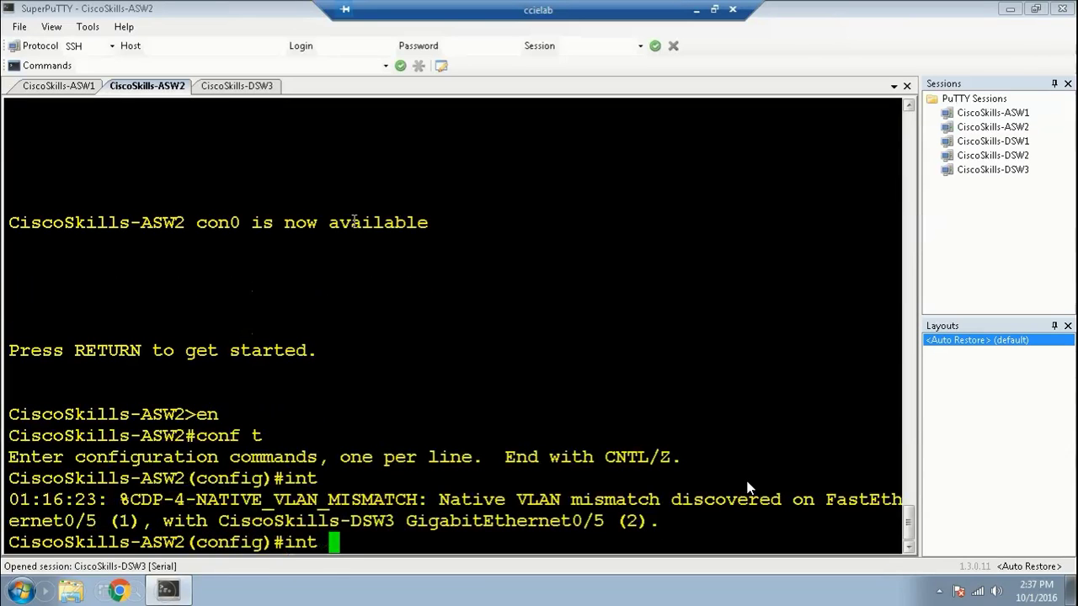
type("f0/5")
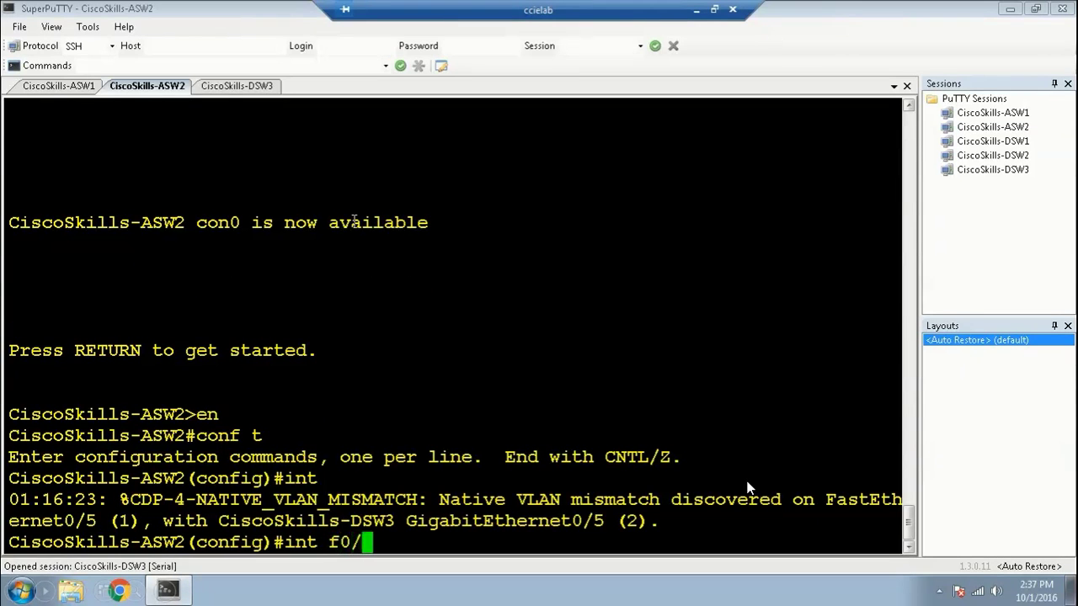
key("Return")
type("no swi")
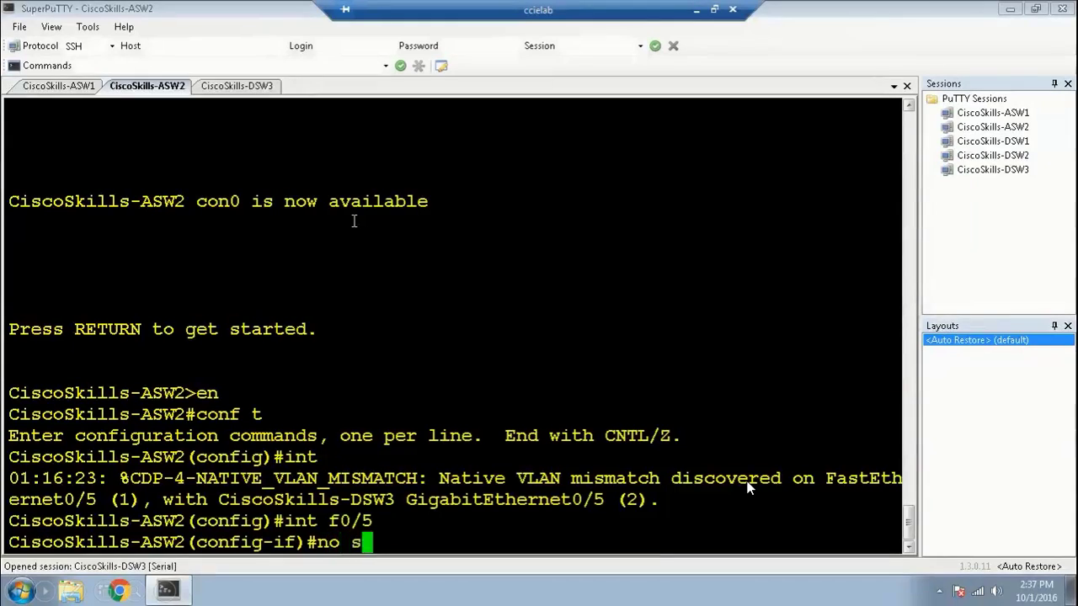
key("Tab")
key("Return")
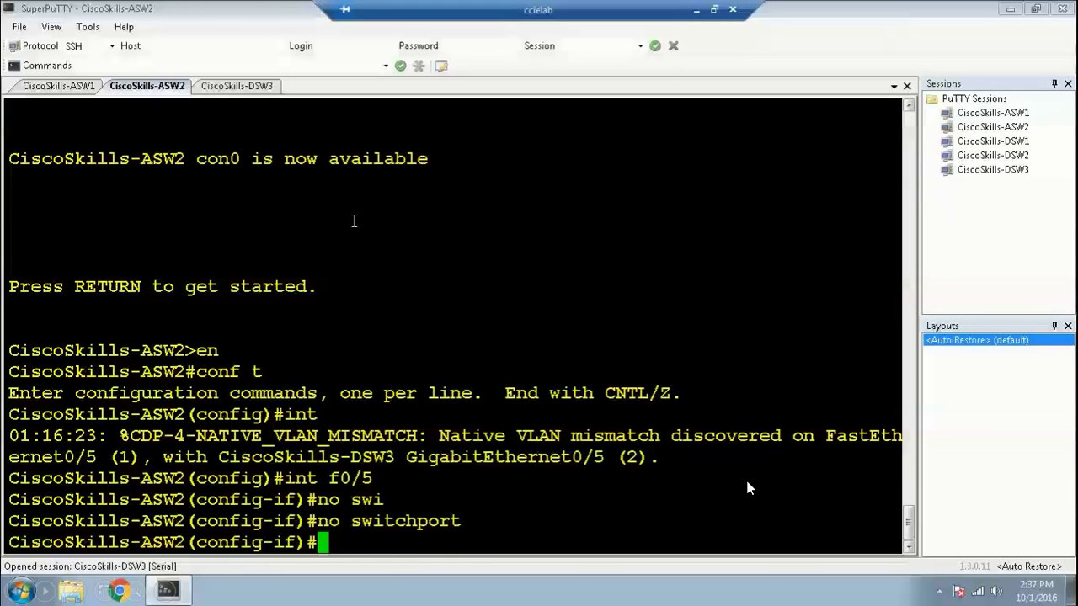
Assign IP address 192.168.2.5 with mask 255.255.255.0 to ASW2 interface f0/5 and leave interface configuration.
type("ip a")
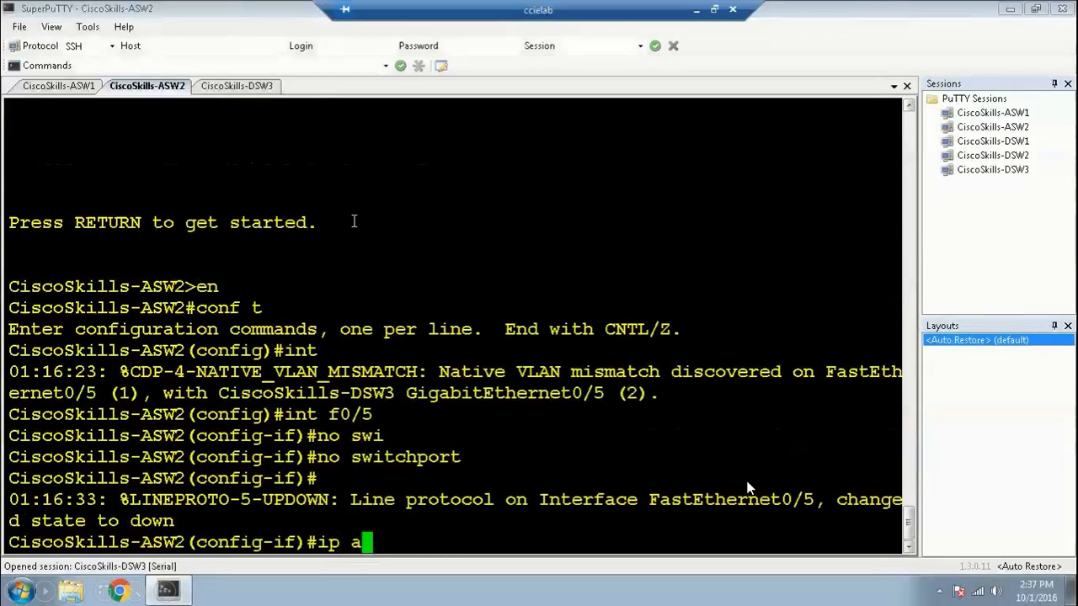
type("dd 1")
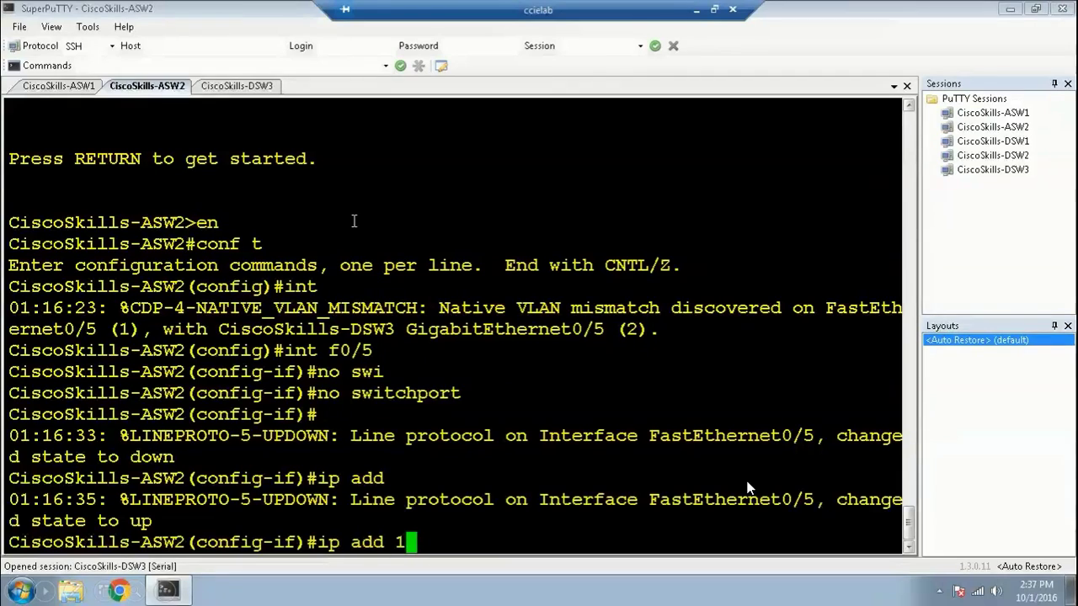
type("92.168.")
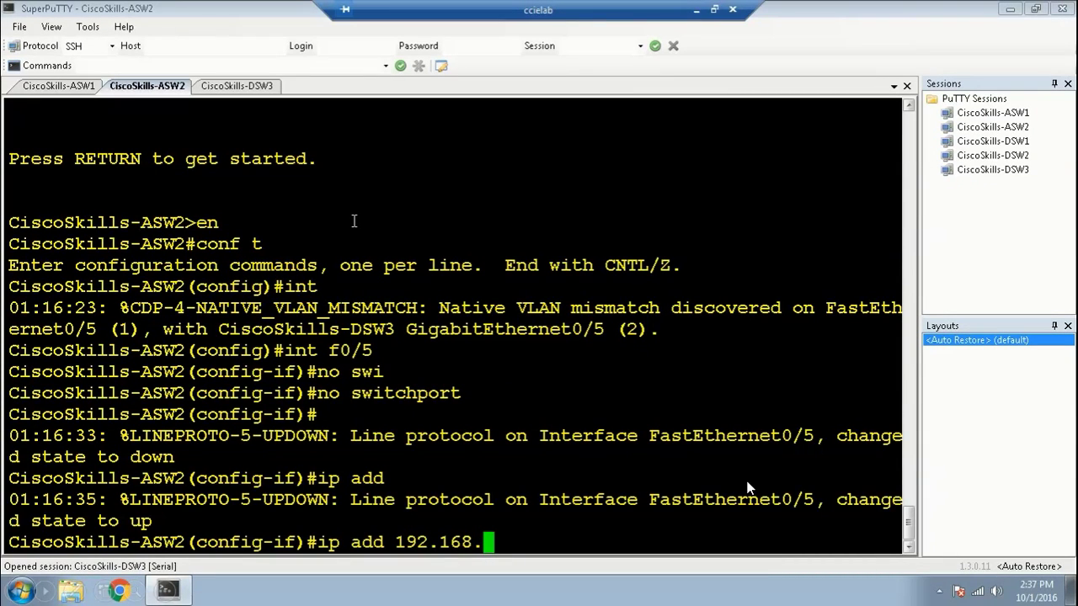
type("2.5 ")
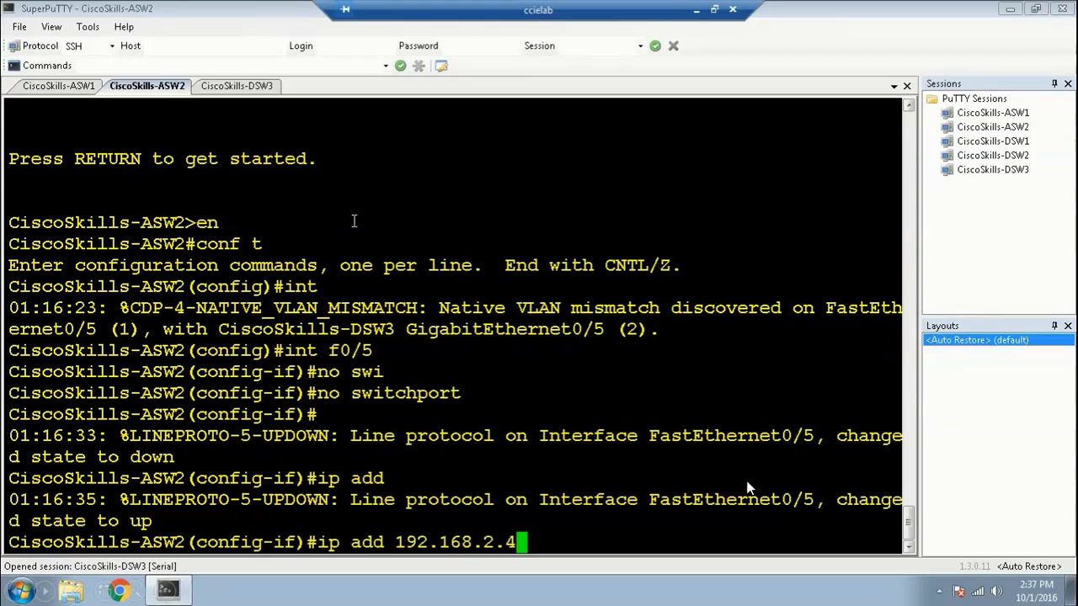
type("25")
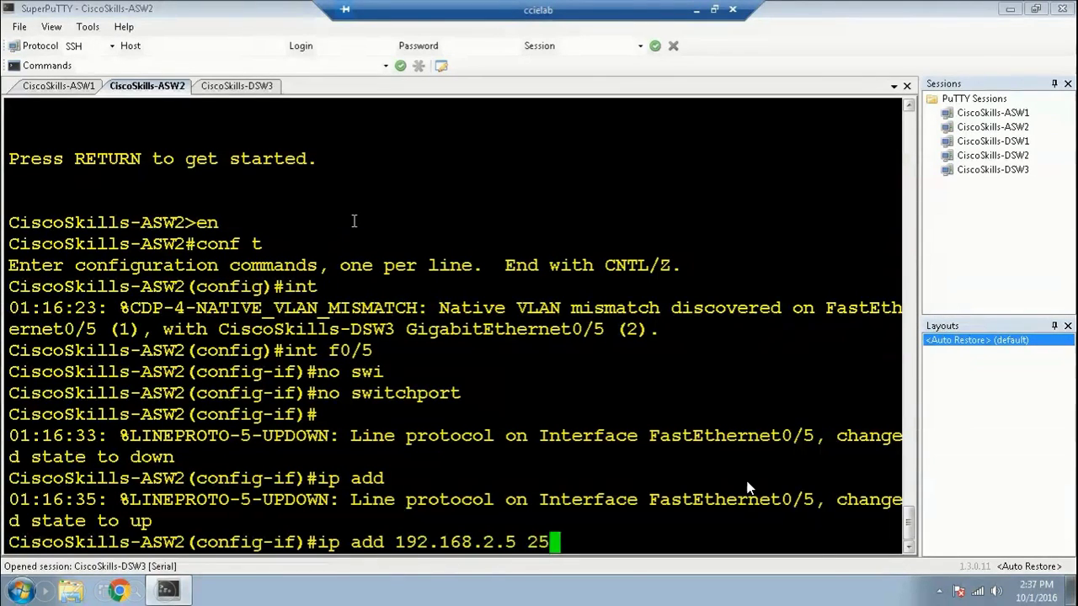
type("5.255")
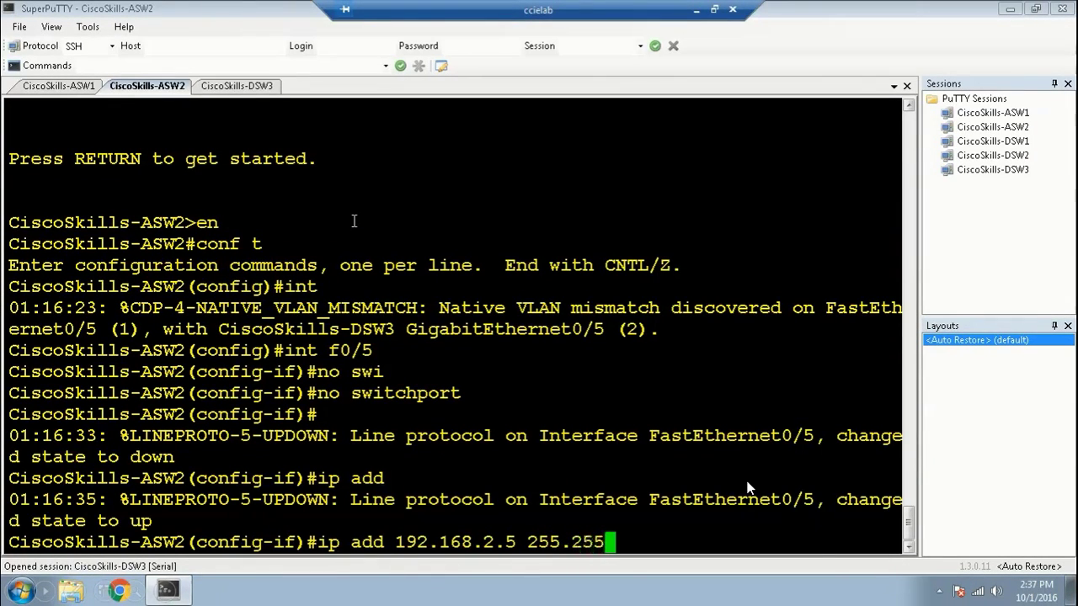
type(".255")
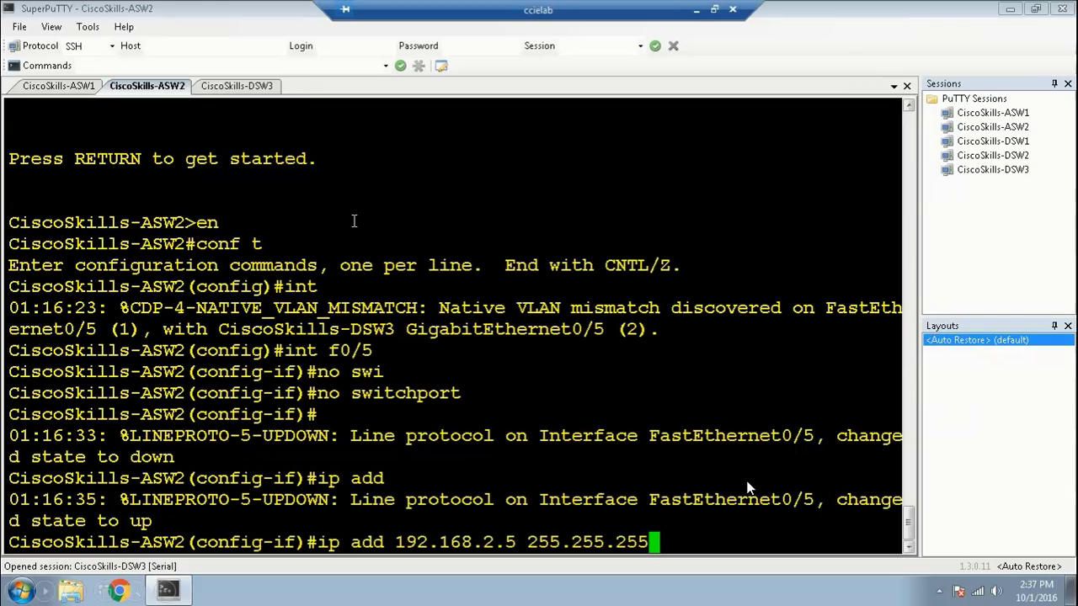
type(".0")
key("Return")
type("exit")
key("Return")
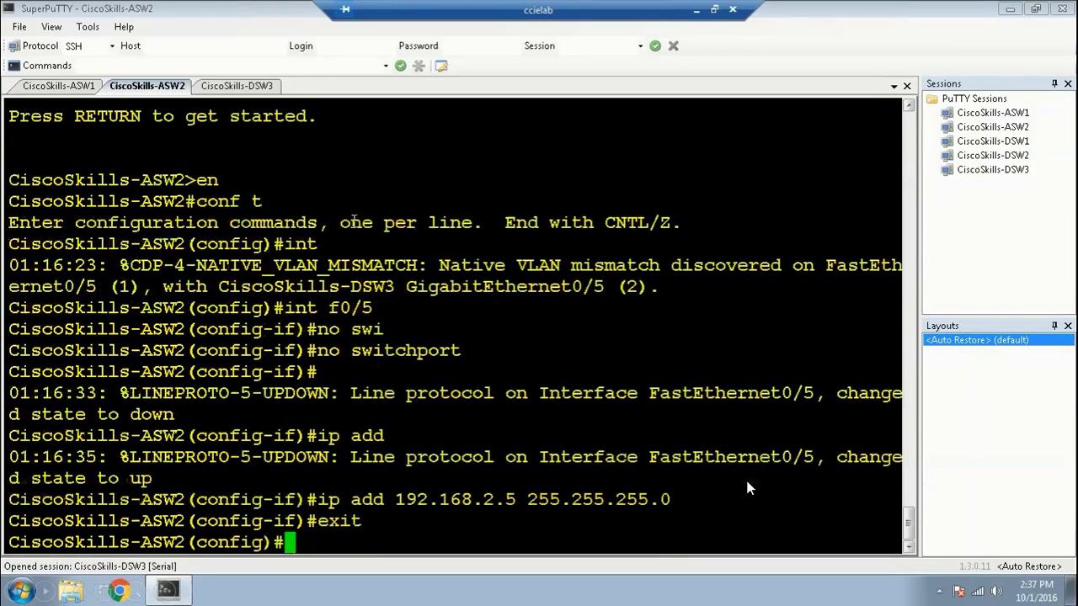
Set ASW2's default gateway to 192.168.2.1 and return to privileged mode.
type("ip d")
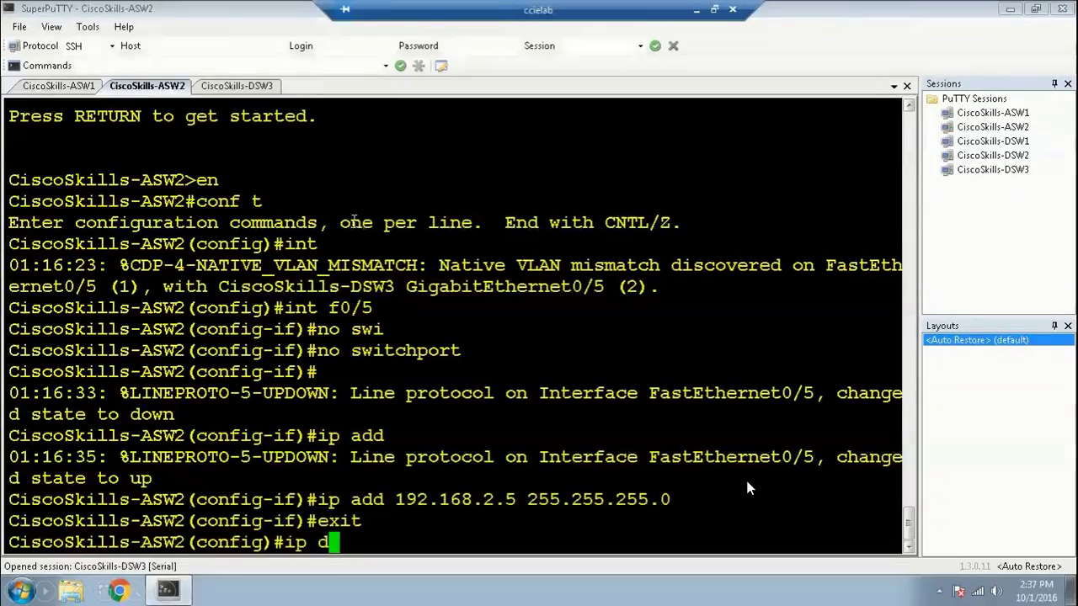
type("efau")
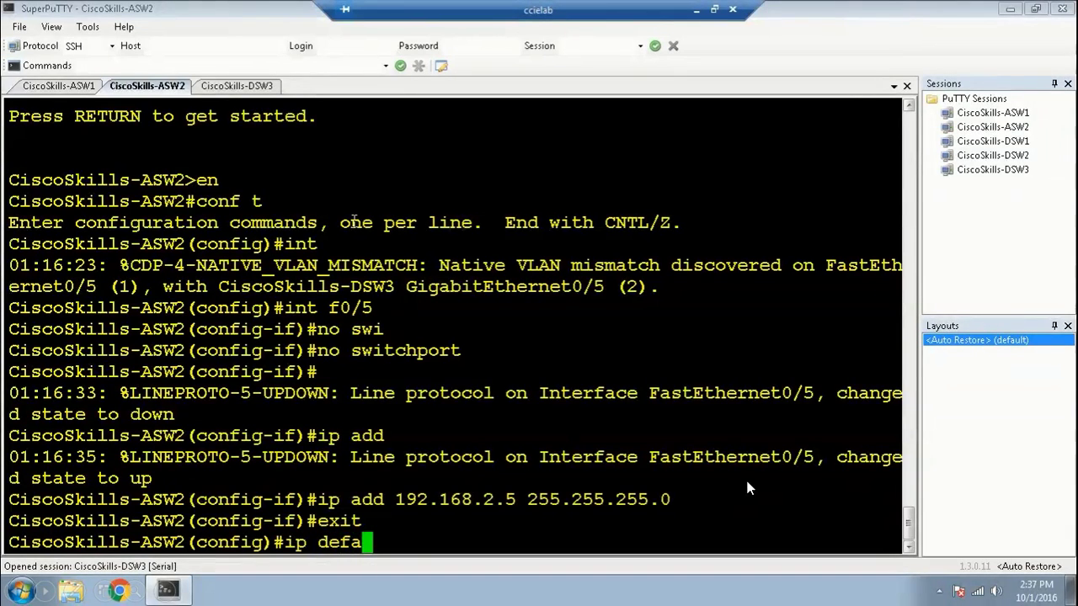
key("Tab")
type("g")
key("Tab")
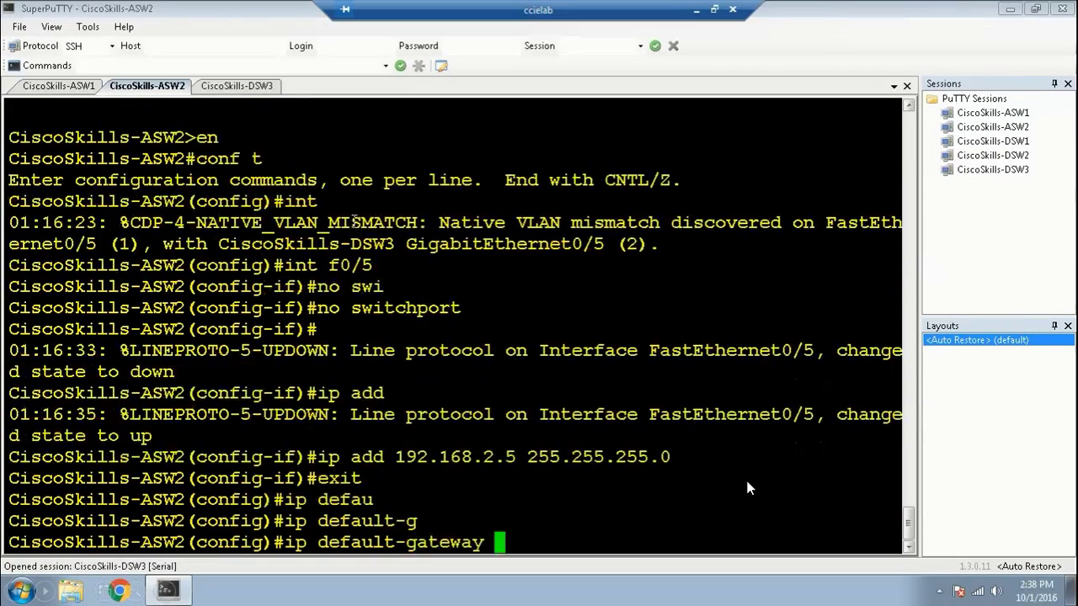
type("192")
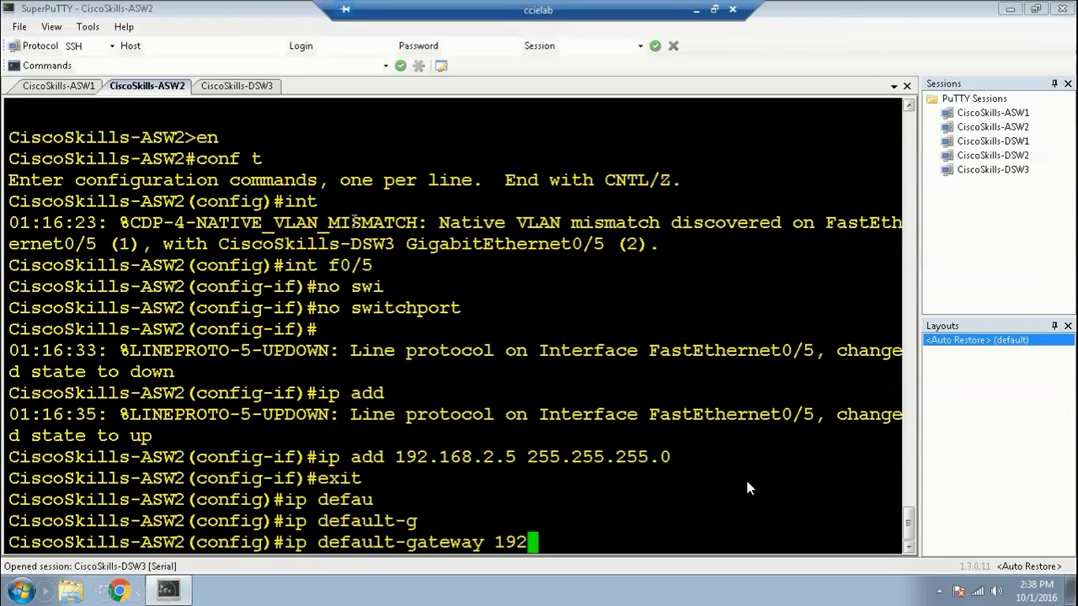
type(".168")
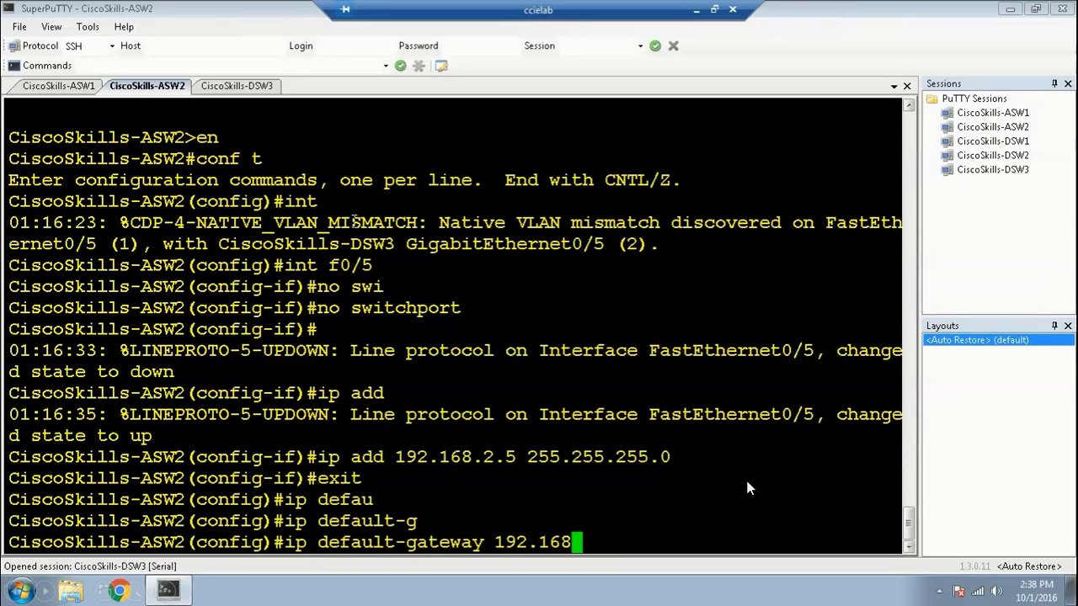
type(".2.1")
key("Return")
type("end")
key("Return")
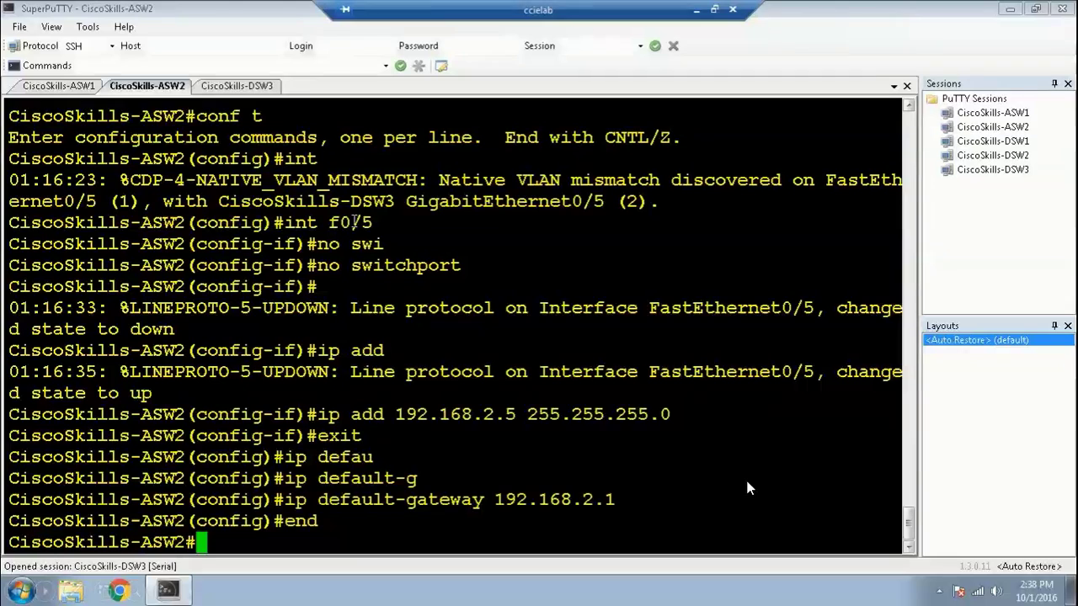
Ping the VLAN 2 gateway 192.168.2.1 from ASW2.
type("w")
key("BackSpace")
type("pin")
key("BackSpace")
type("g 192.168.2.1")
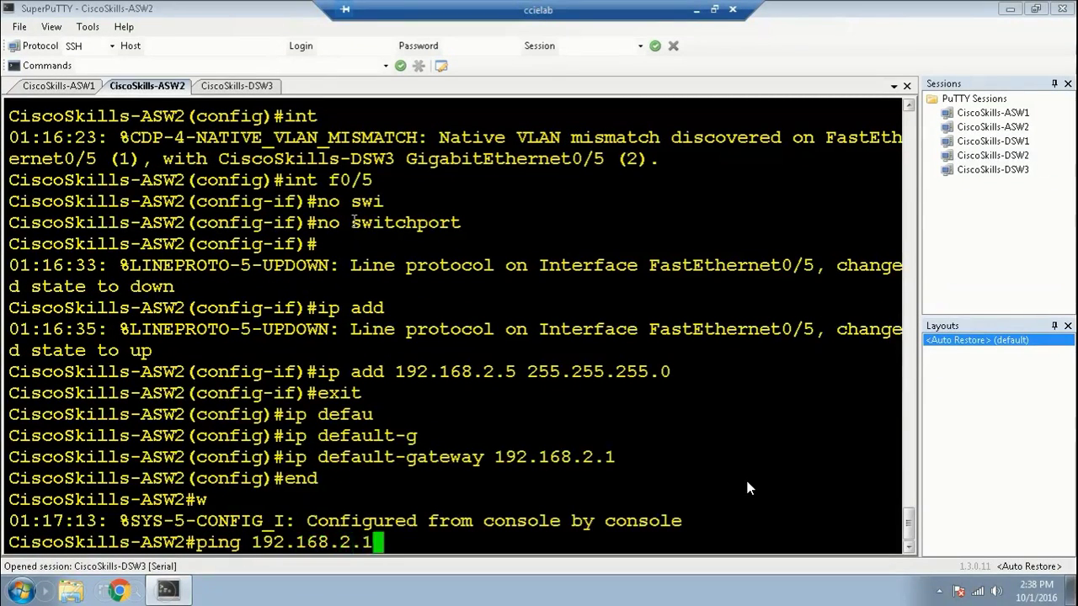
key("Return")
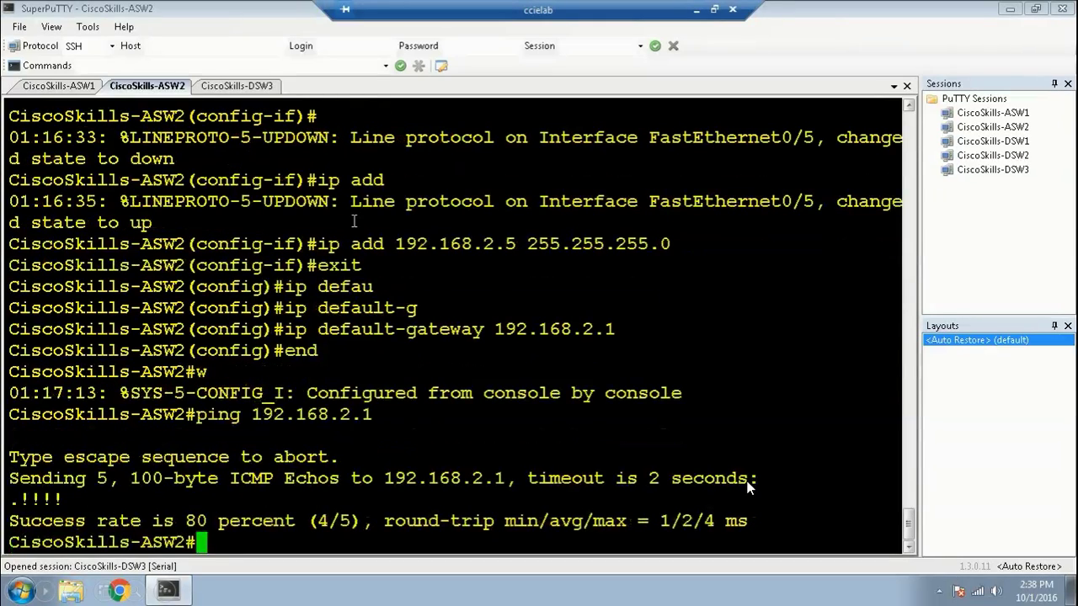
Ping the VLAN 1 gateway 192.168.1.1 from ASW2.
key("Up")
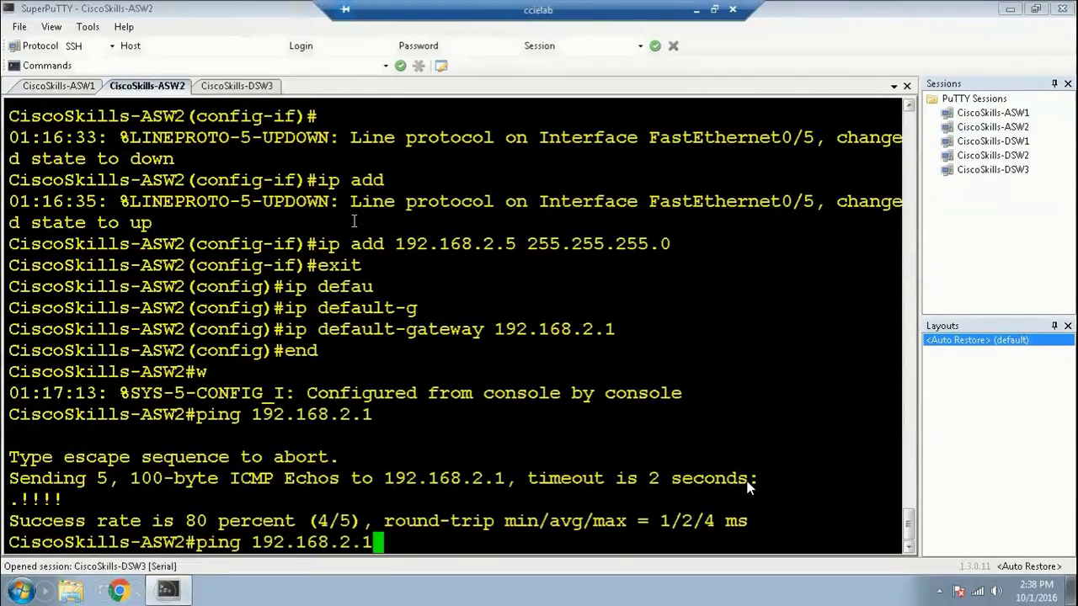
key("BackSpace")
key("BackSpace")
key("BackSpace")
type("1.1")
key("Return")
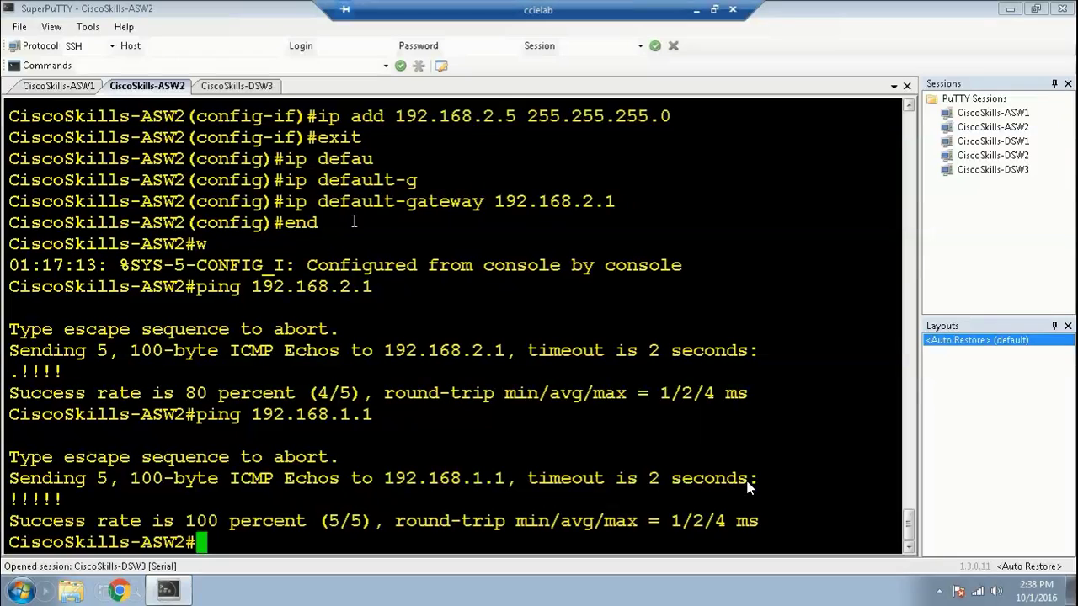
Ping ASW1's address 192.168.1.4 from ASW2 to test inter-VLAN reachability.
key("Up")
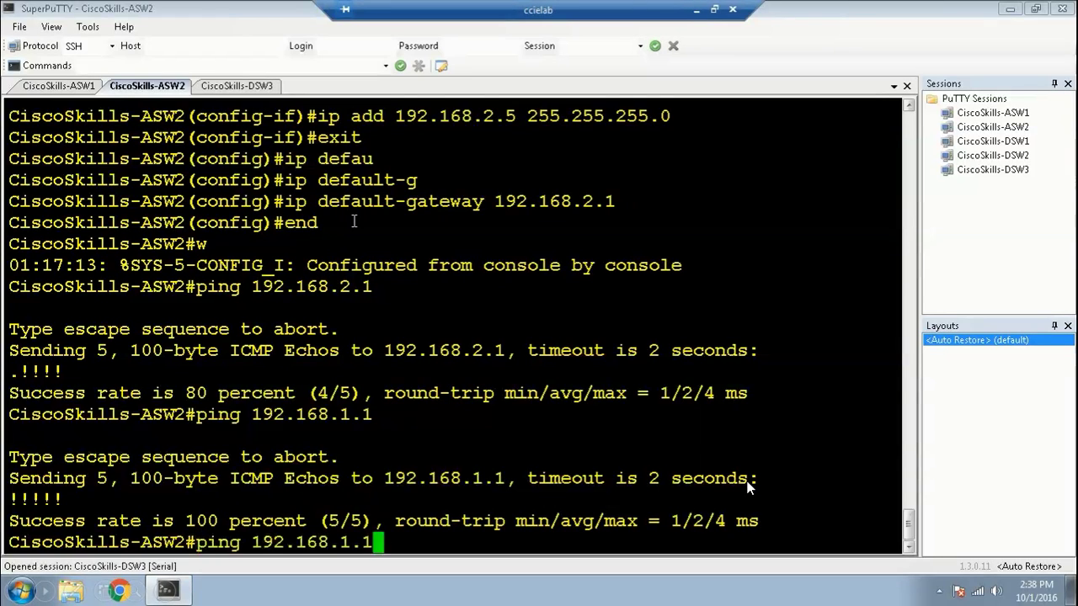
key("Left")
key("Left")
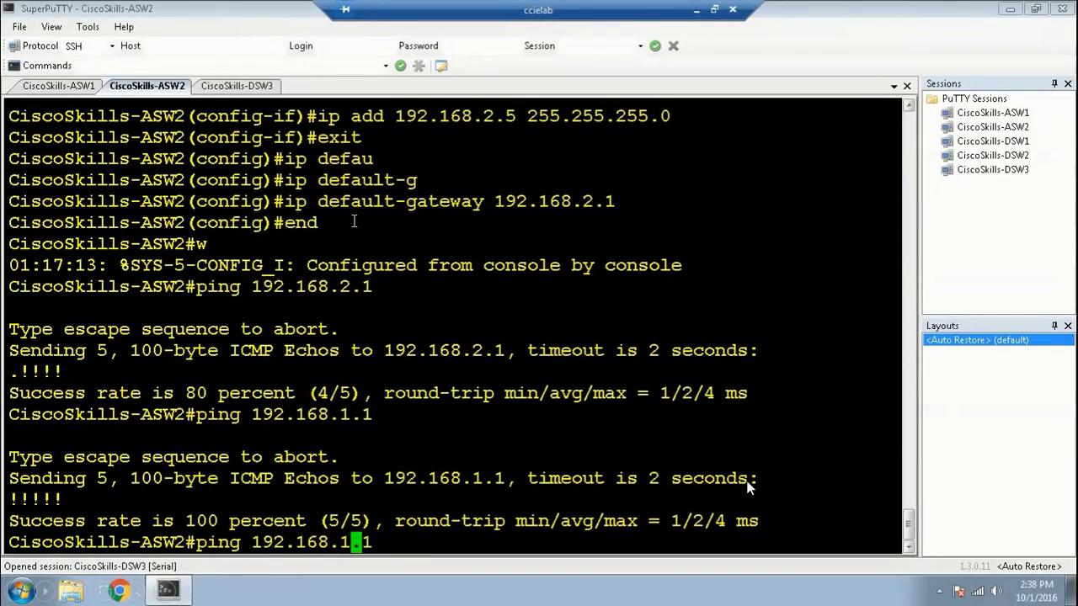
key("BackSpace")
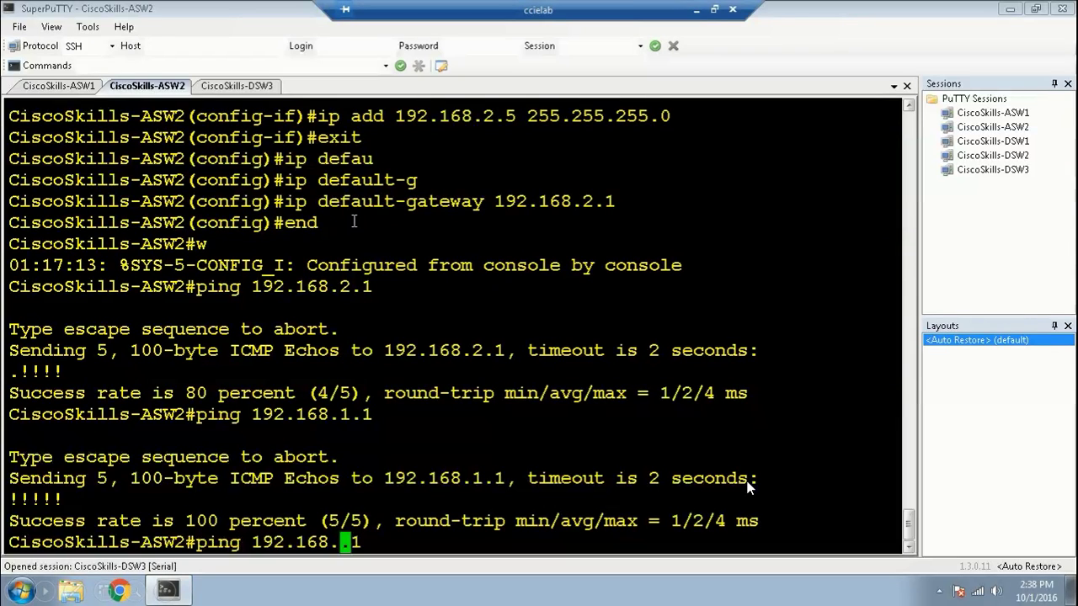
type("1")
key("End")
key("BackSpace")
type("4")
key("Return")
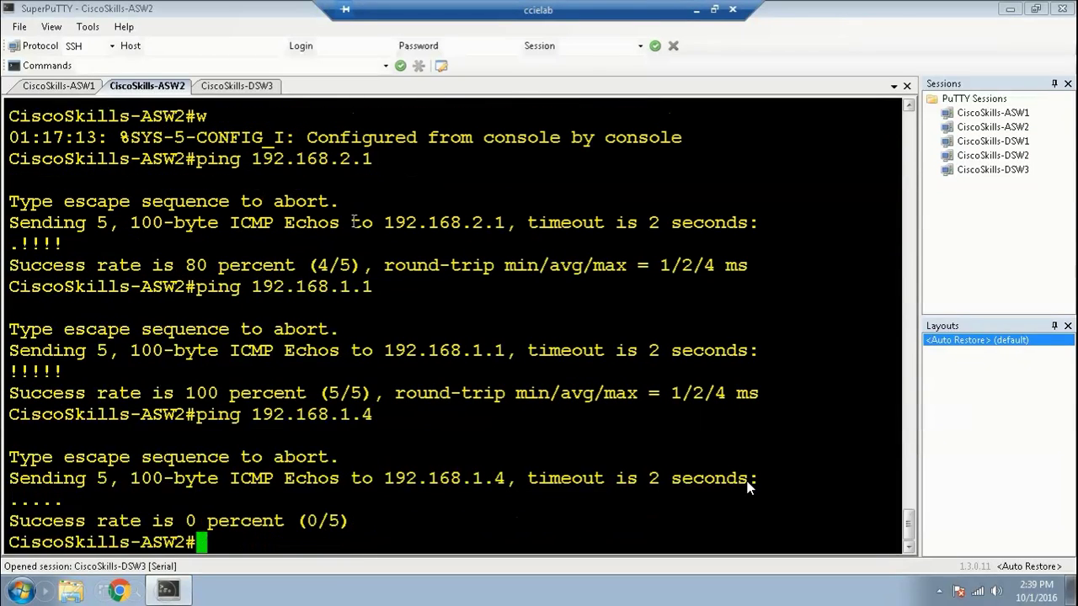
Ping the VLAN 1 gateway 192.168.1.1 from ASW1.
left_click(59, 86)
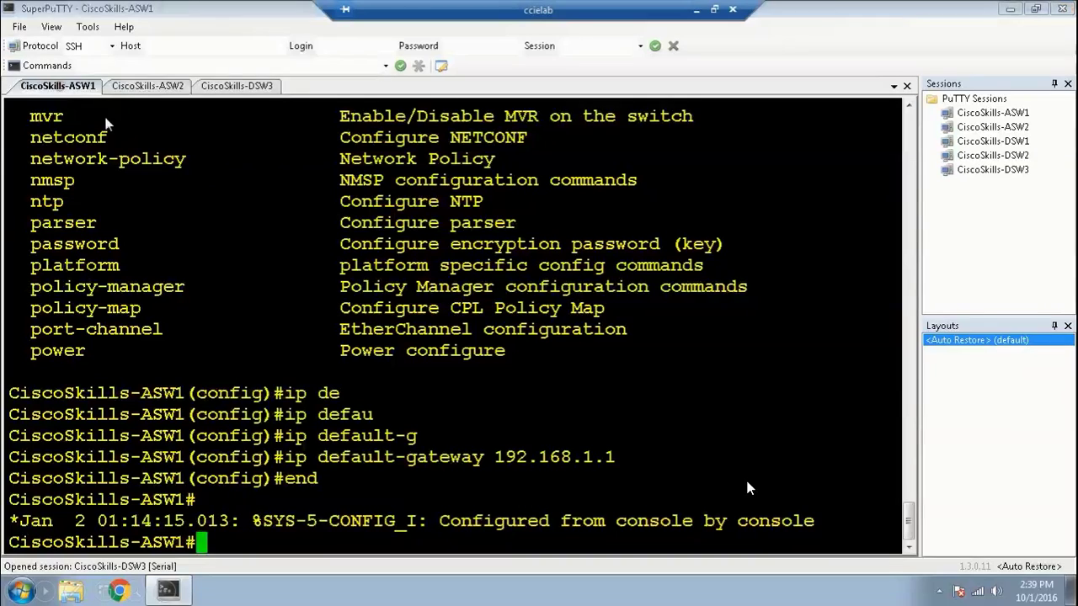
type("ping 1")
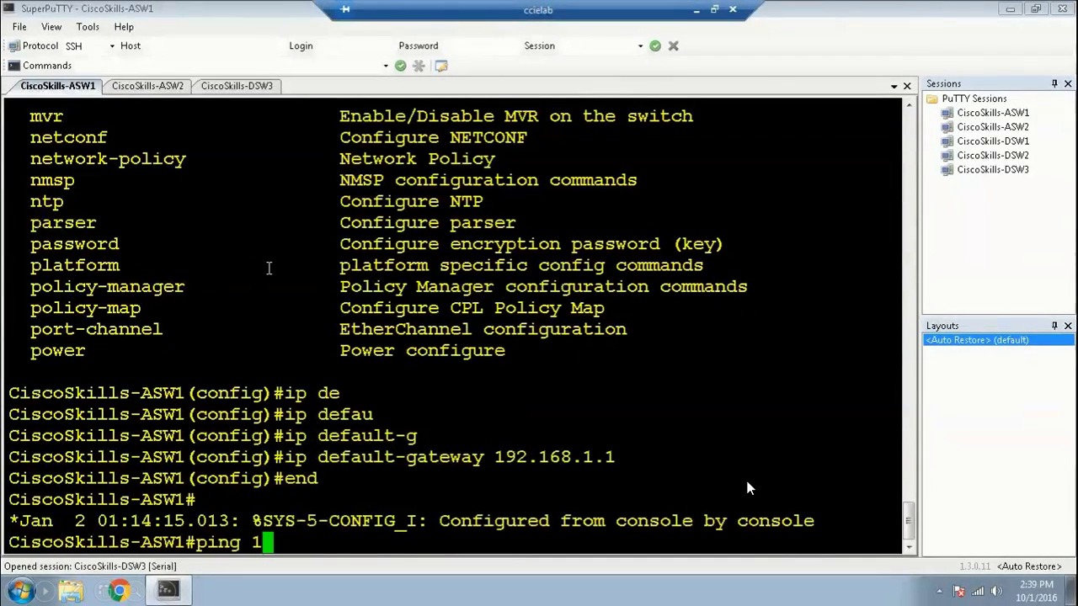
type("92.16")
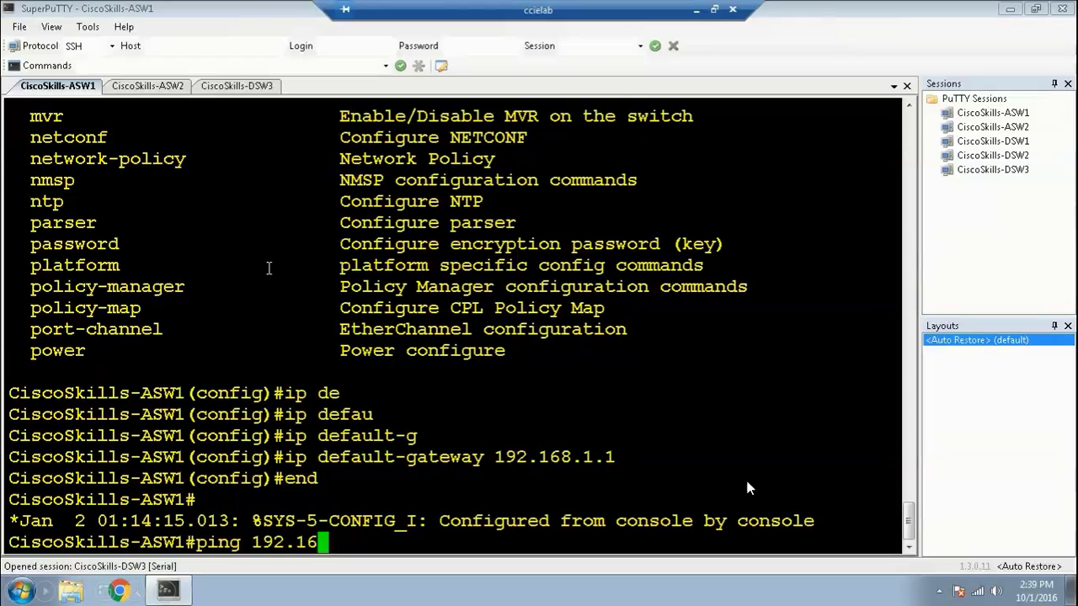
type("8.")
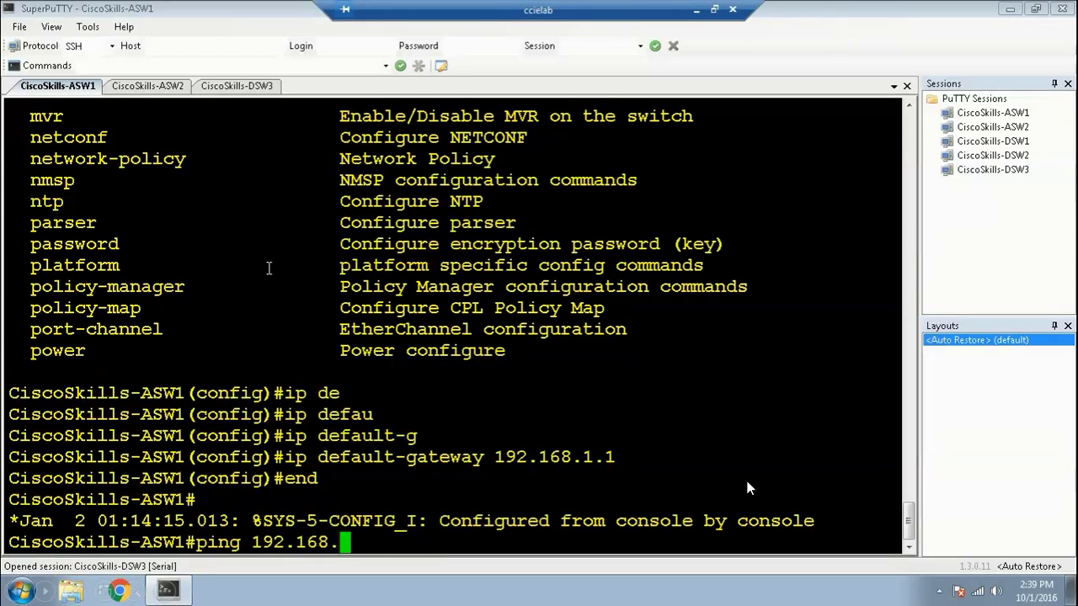
type("1.1")
key("Return")
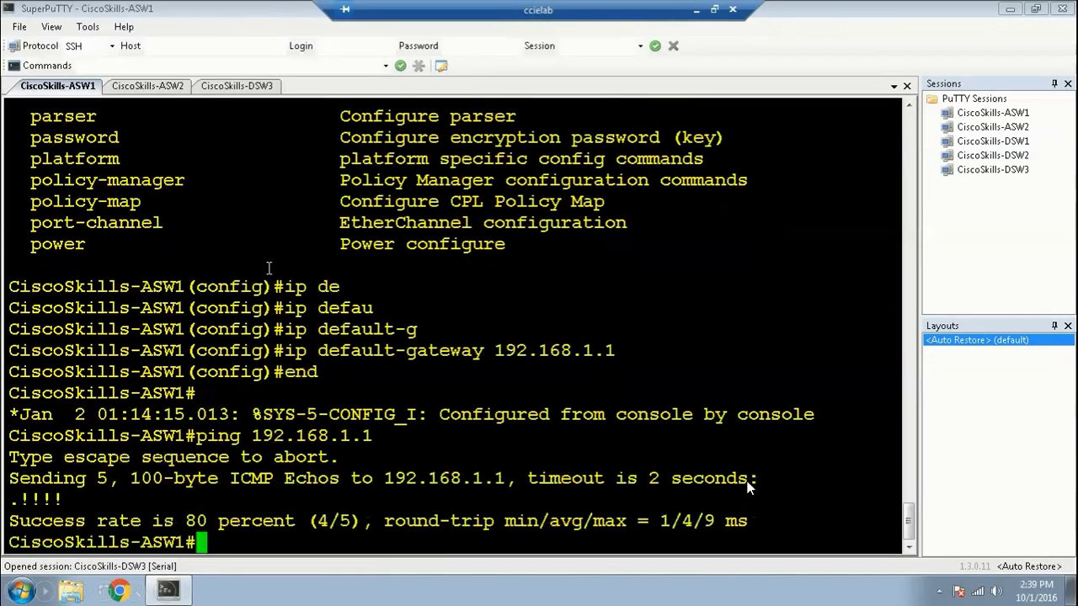
Ping the VLAN 2 gateway 192.168.2.1 from ASW1.
type("ping ")
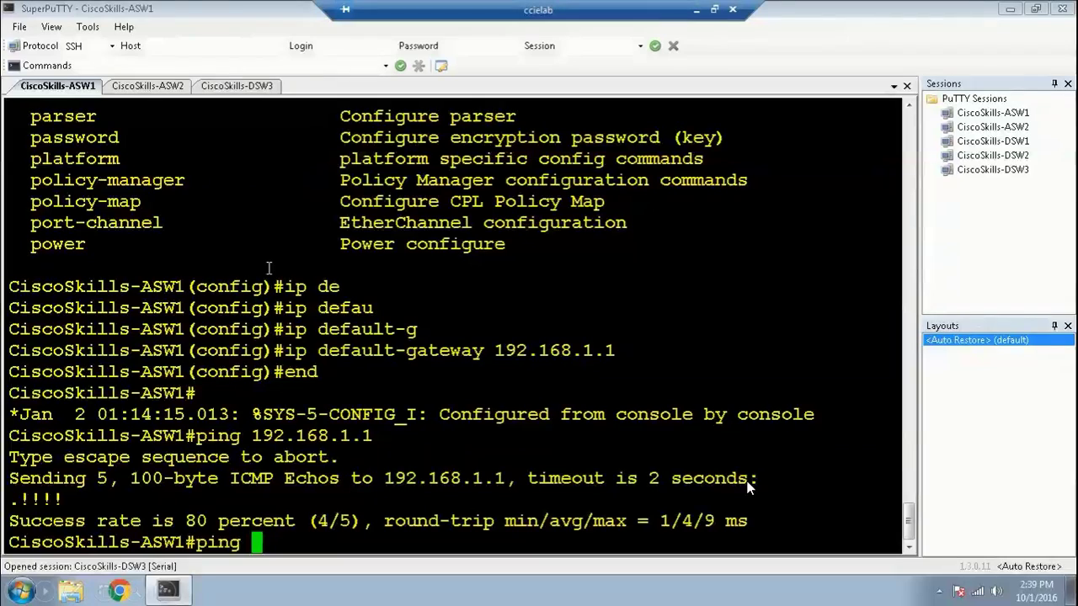
type("192.1")
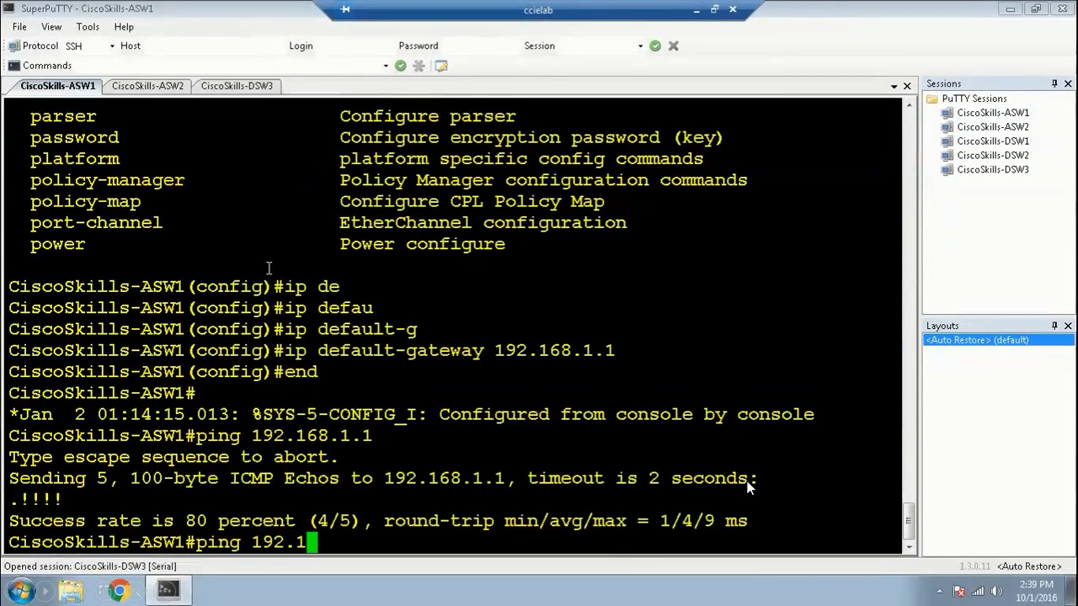
type("68.")
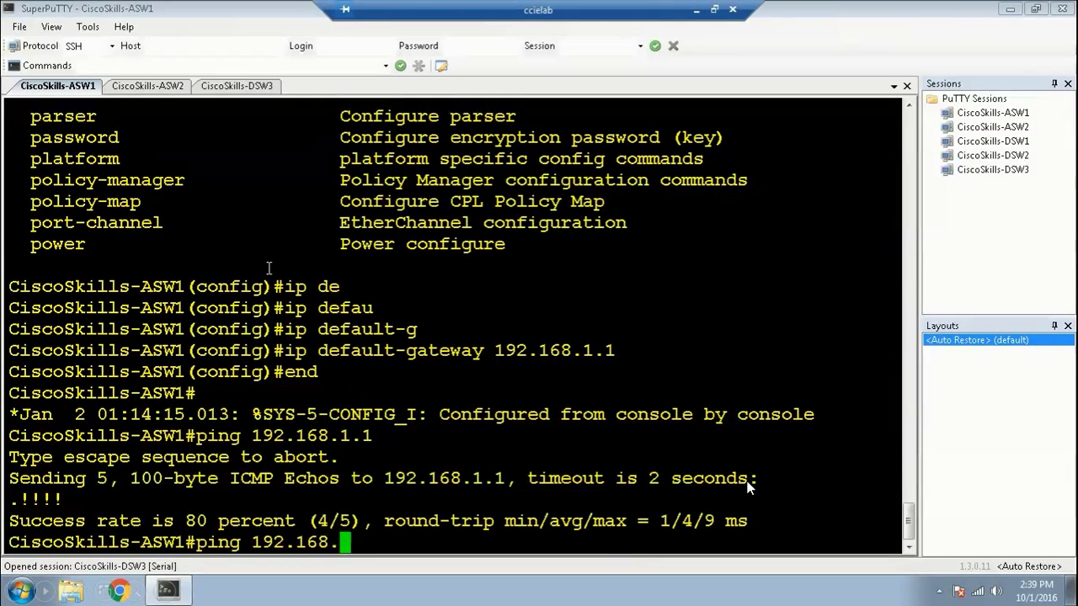
type("2.1")
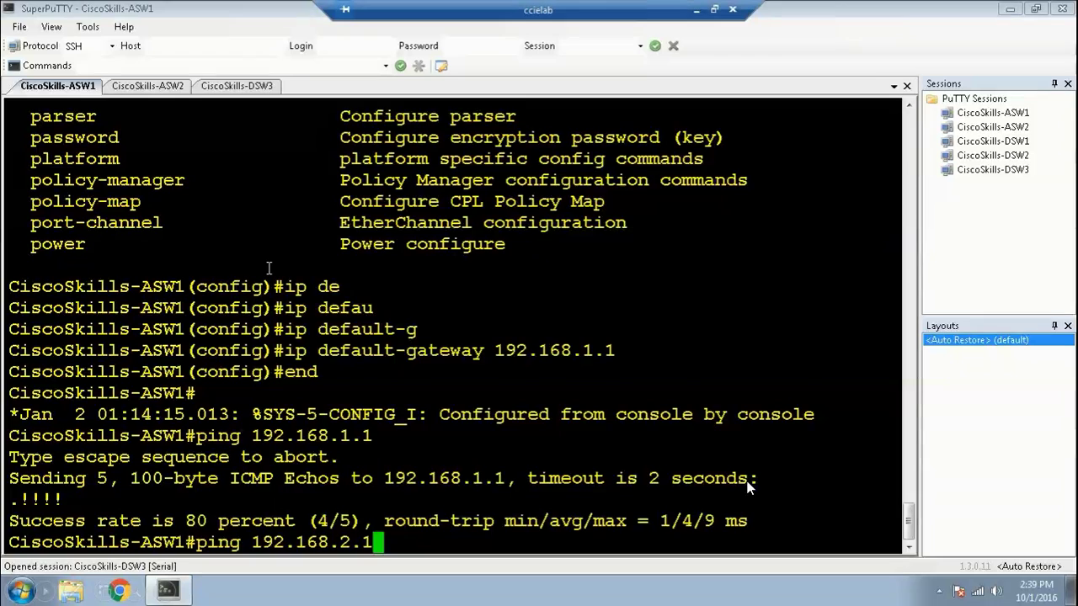
key("Return")
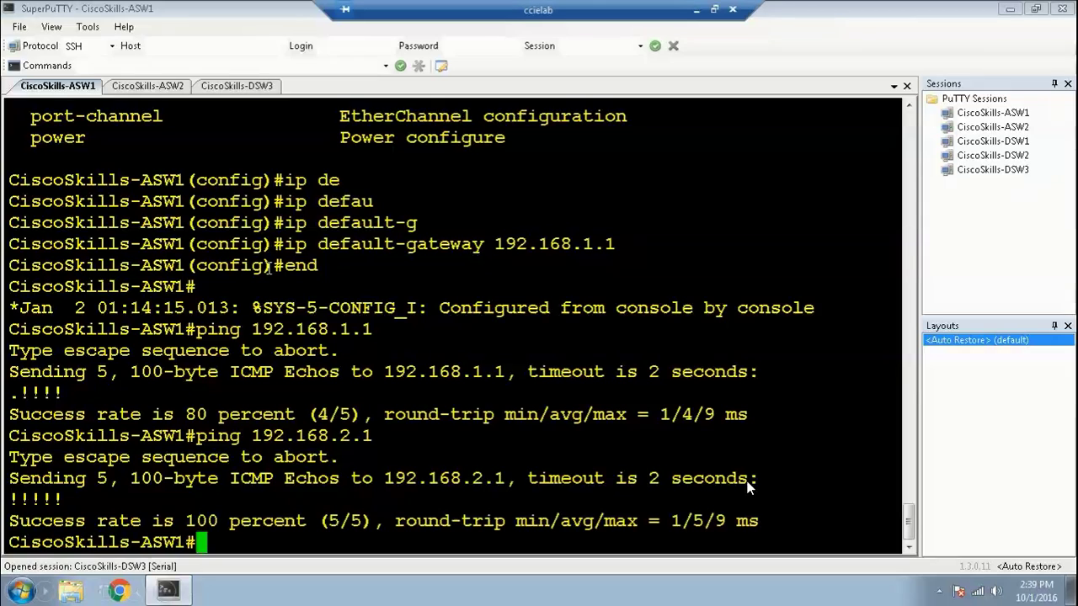
Ping ASW2's address 192.168.2.5 from ASW1 to test inter-VLAN reachability.
type("ping 192.168.")
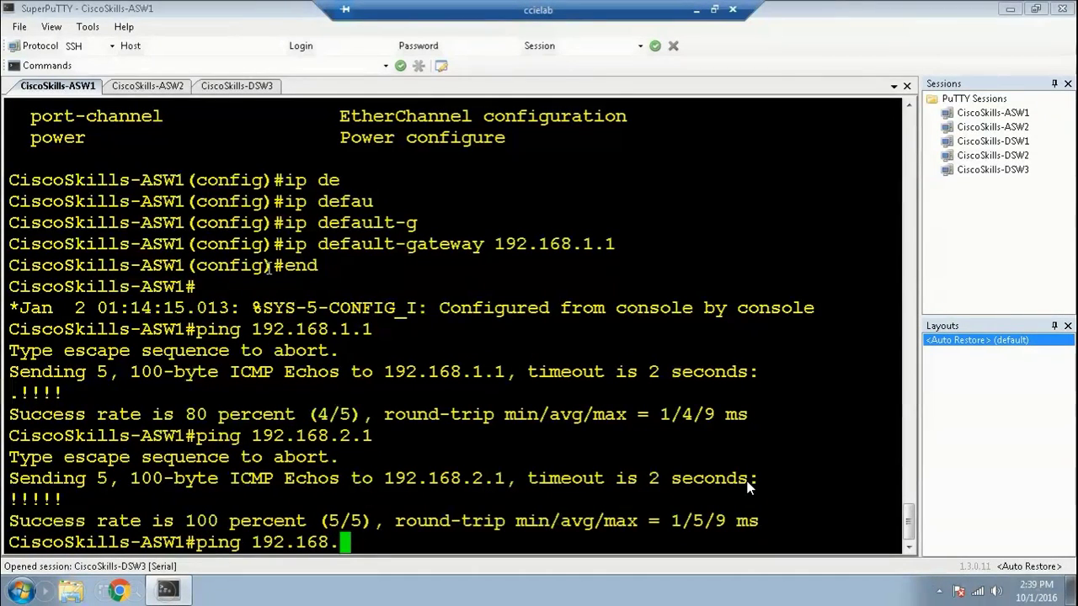
type("2.5")
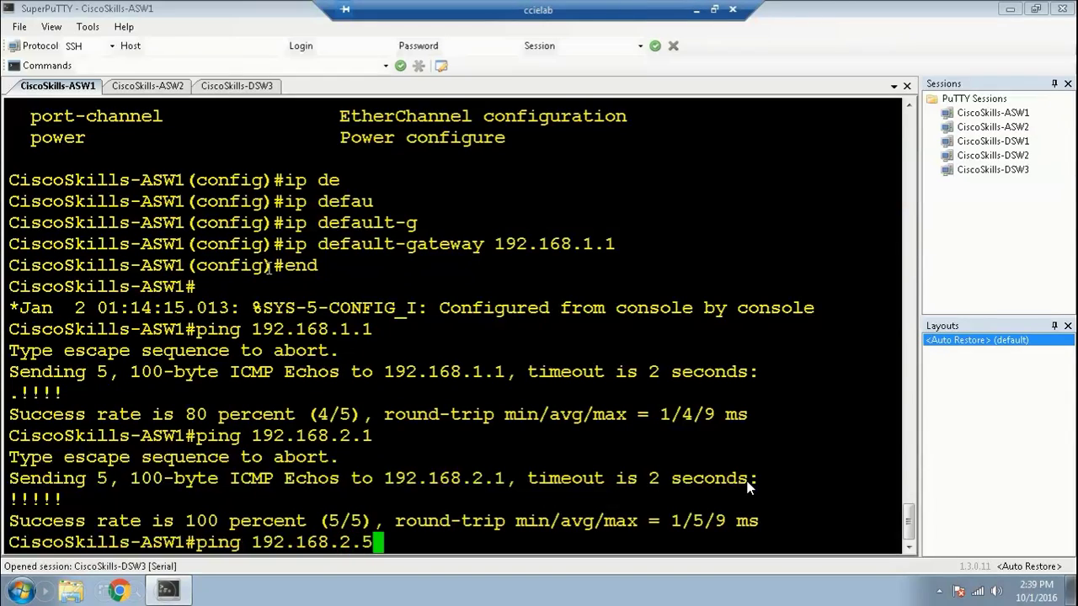
key("Return")
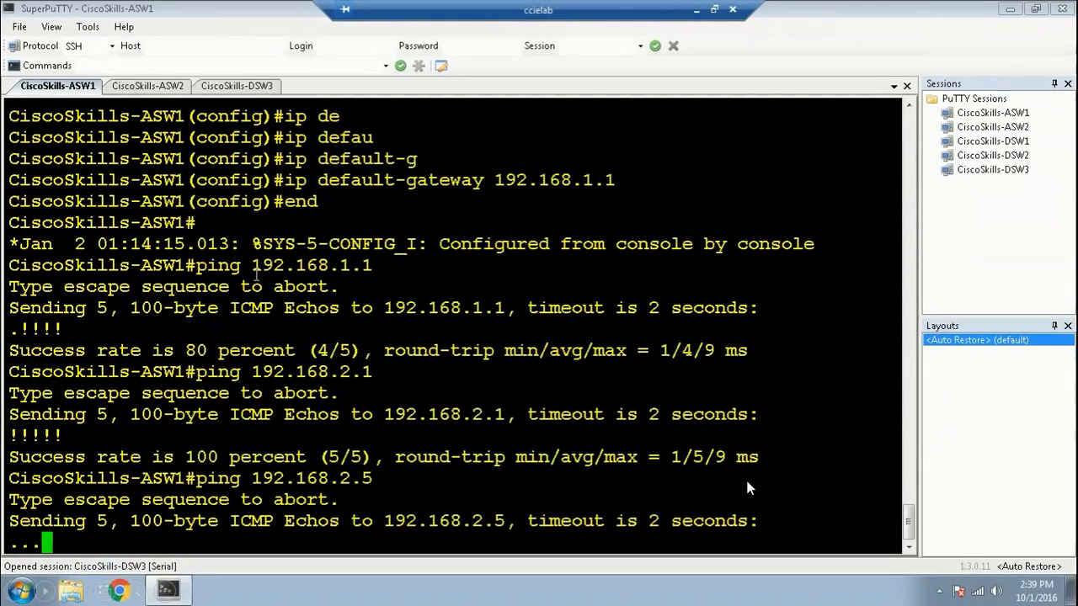
Display the IP routing table on DSW3.
left_click(237, 88)
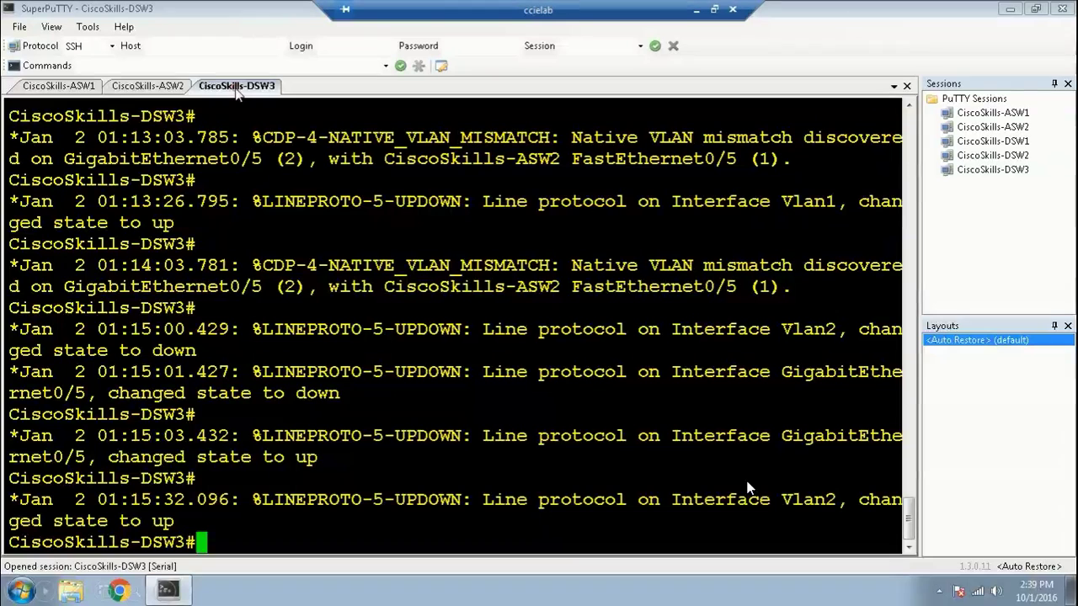
type("sho ip route")
key("Return")
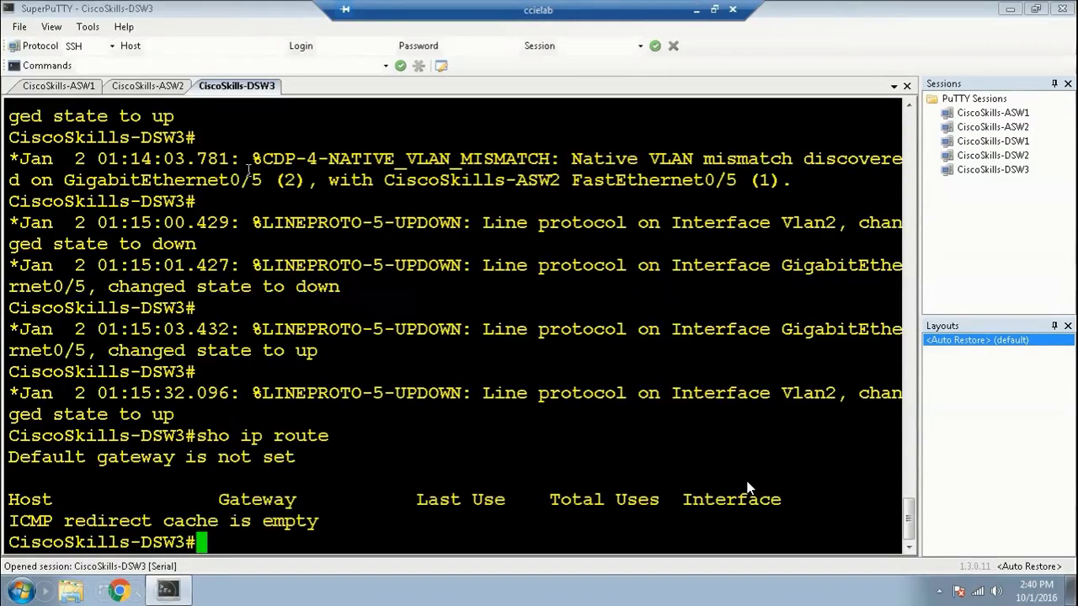
Enable IP routing globally on DSW3, return to privileged mode and display its routing table again.
type("conf t")
key("Return")
type("ip ")
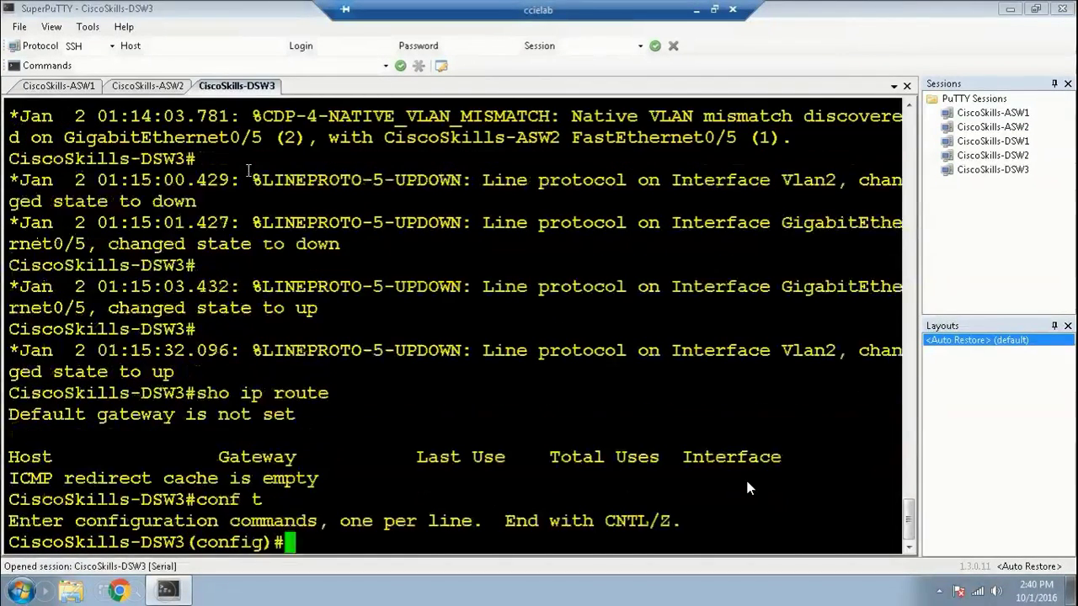
type("rou")
key("Tab")
type("ting")
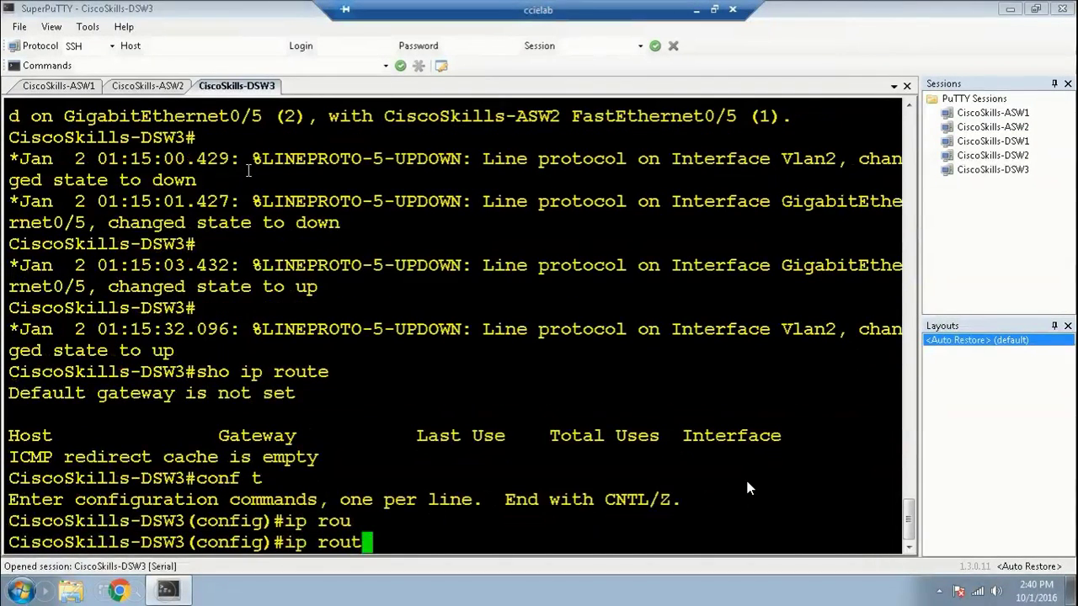
key("Return")
type("end")
key("Return")
type("sho ip route")
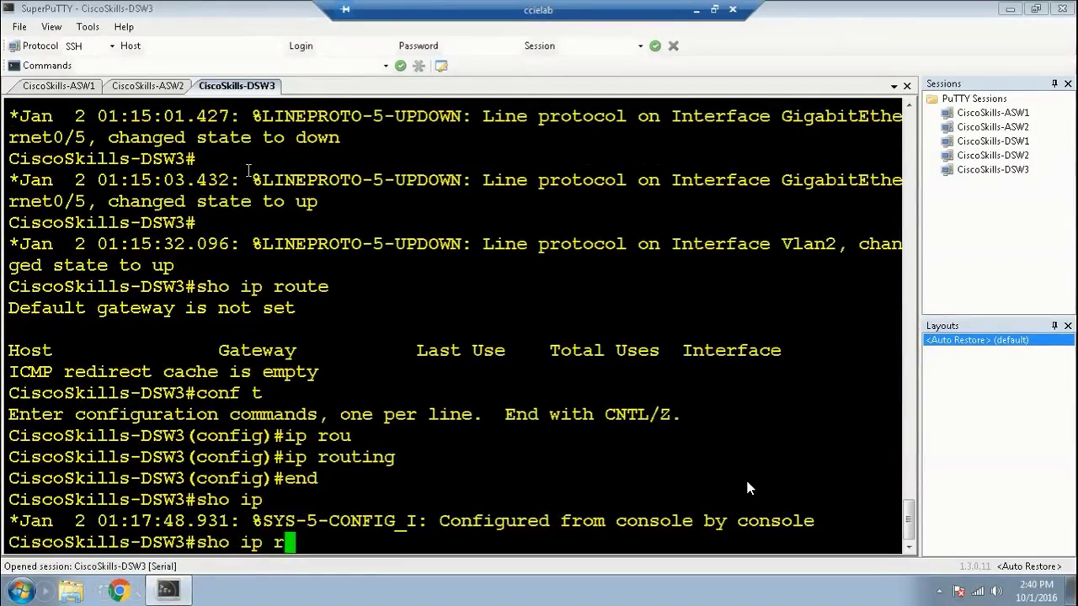
key("Return")
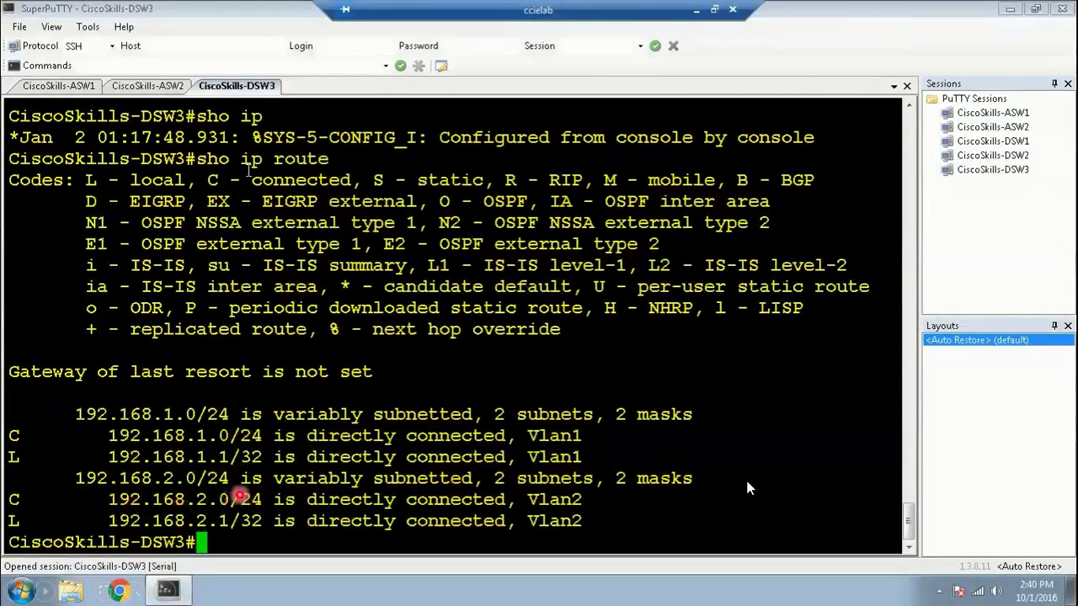
Repeat the inter-VLAN pings, from ASW1 to 192.168.2.5 and from ASW2 to 192.168.1.4.
left_click(83, 90)
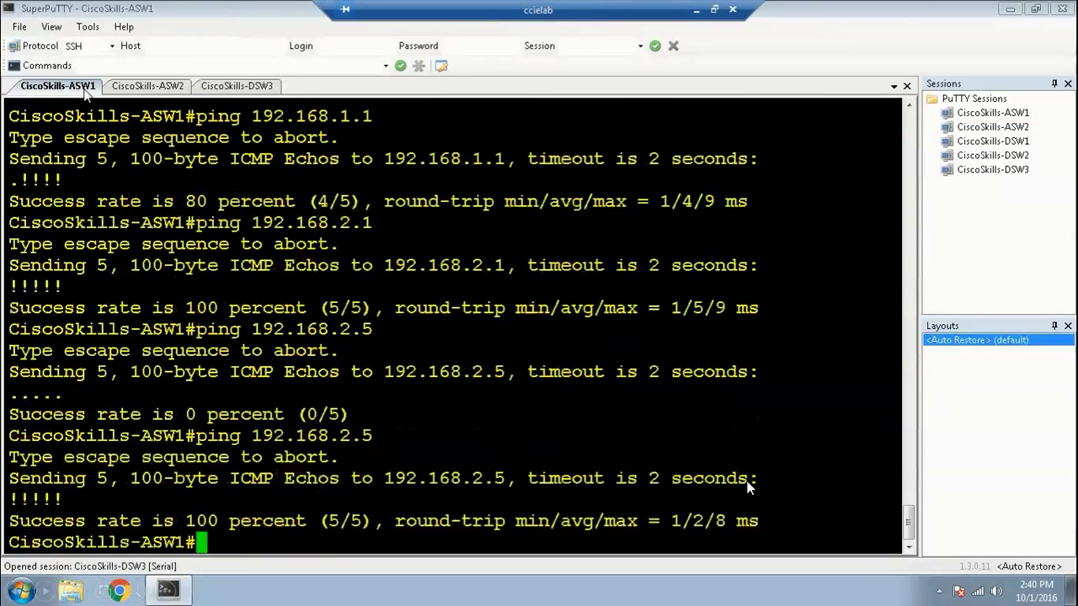
left_click(148, 88)
key("Up")
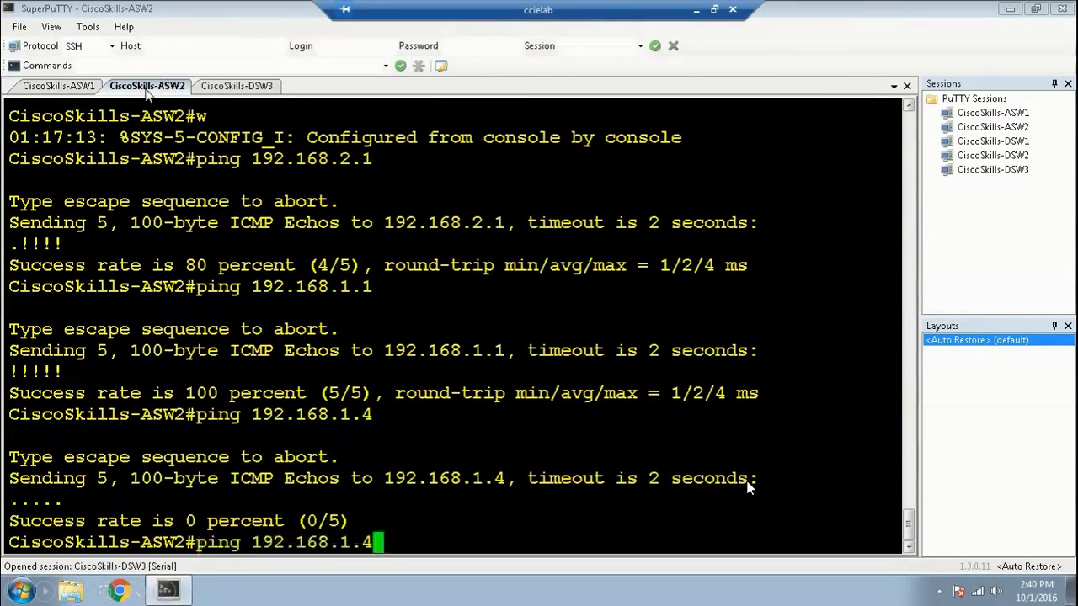
key("Return")
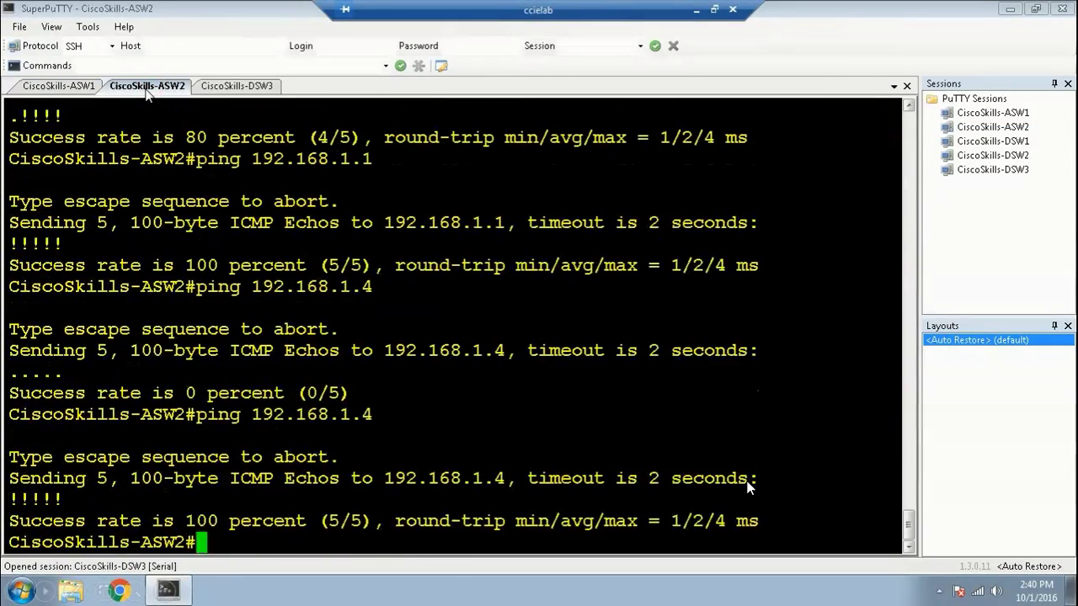